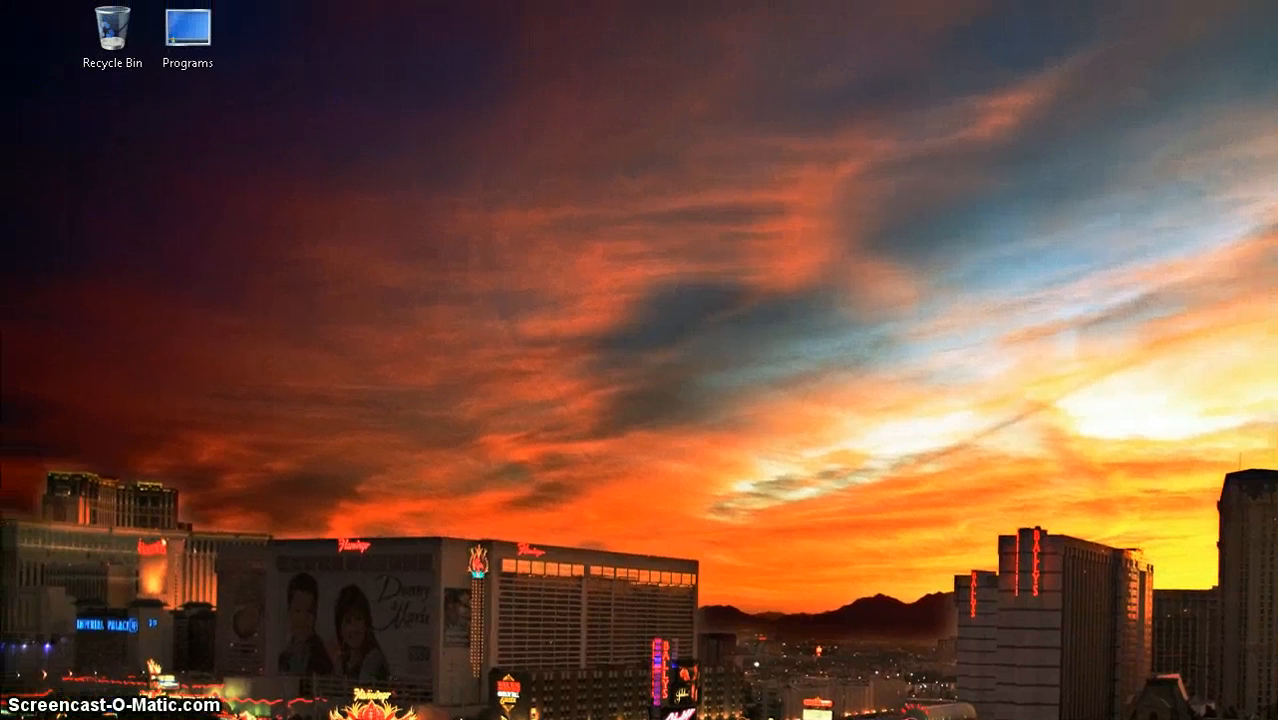
Launch the Disk Cleanup utility from the Windows system tools.
{"action": "left_click", "coordinate": [28, 30]}
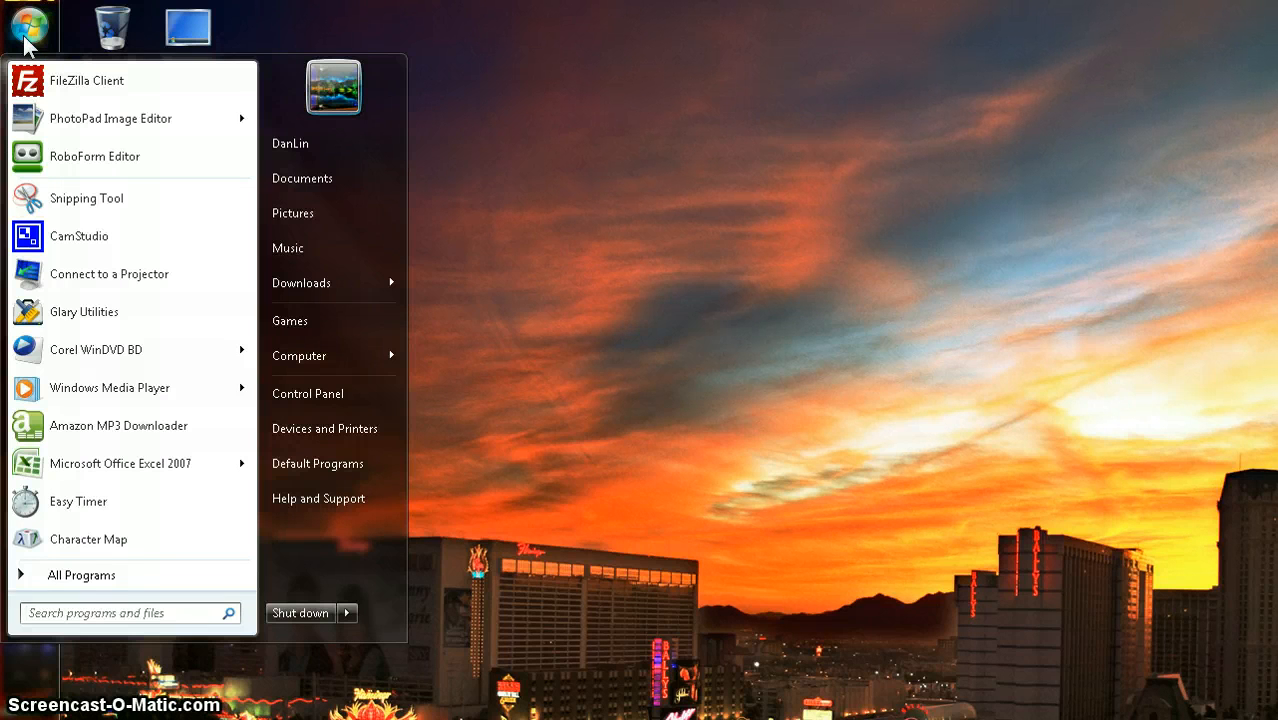
{"action": "left_click", "coordinate": [70, 573]}
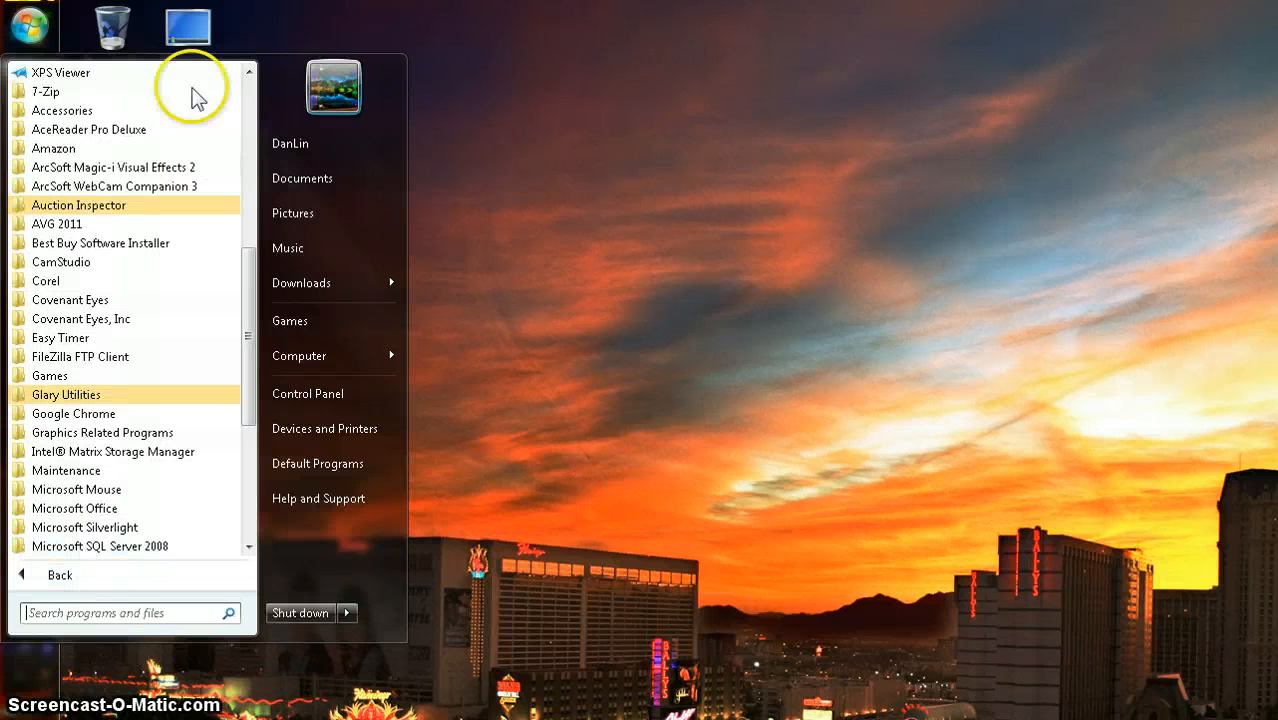
{"action": "left_click", "coordinate": [62, 111]}
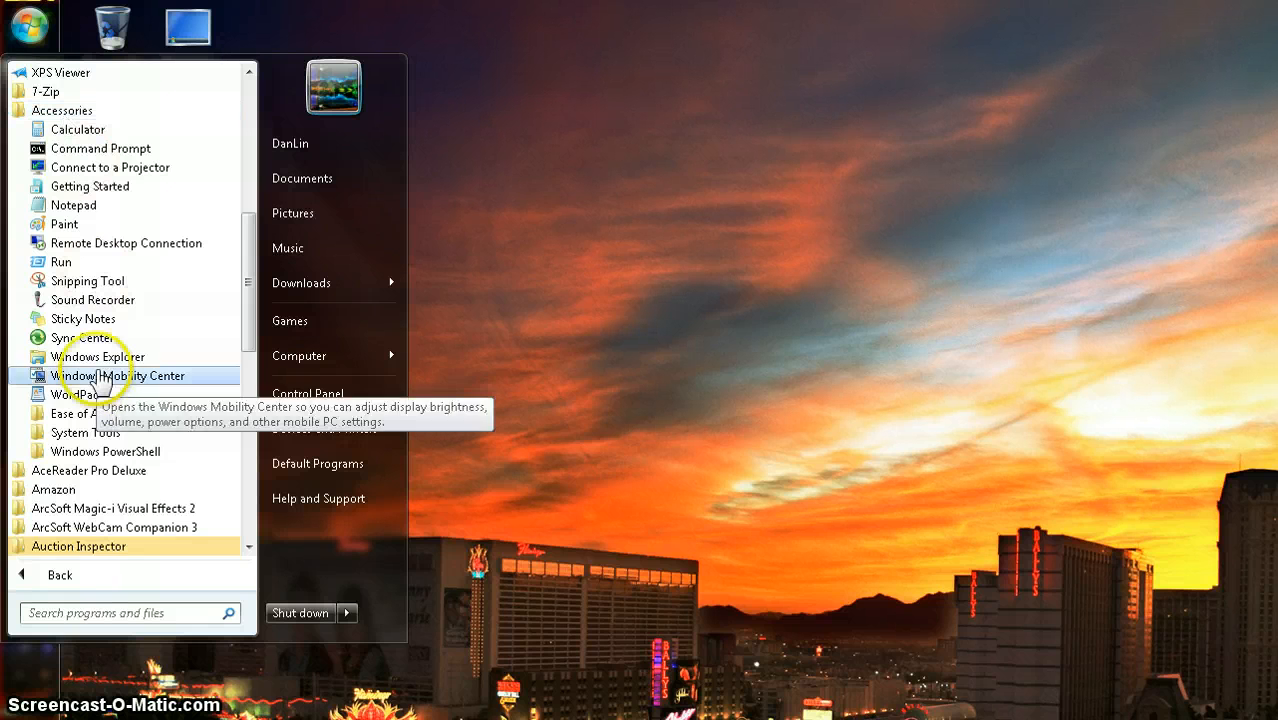
{"action": "left_click", "coordinate": [96, 434]}
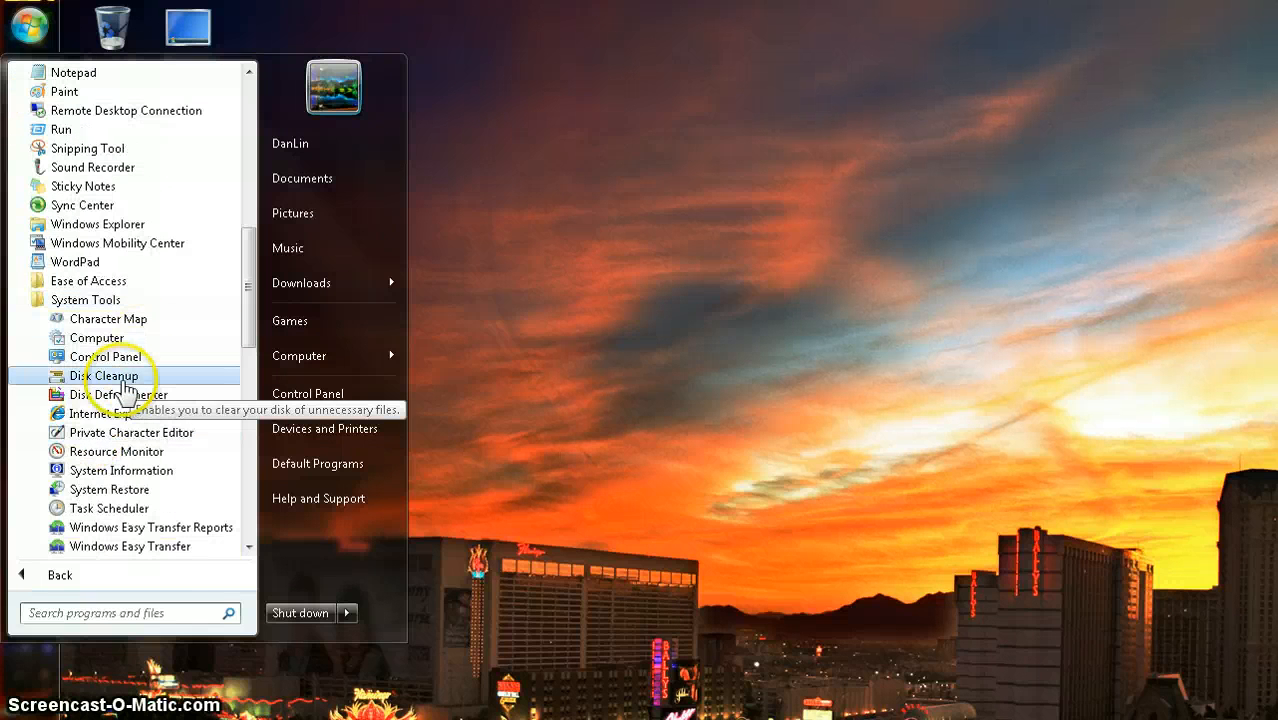
{"action": "left_click", "coordinate": [101, 376]}
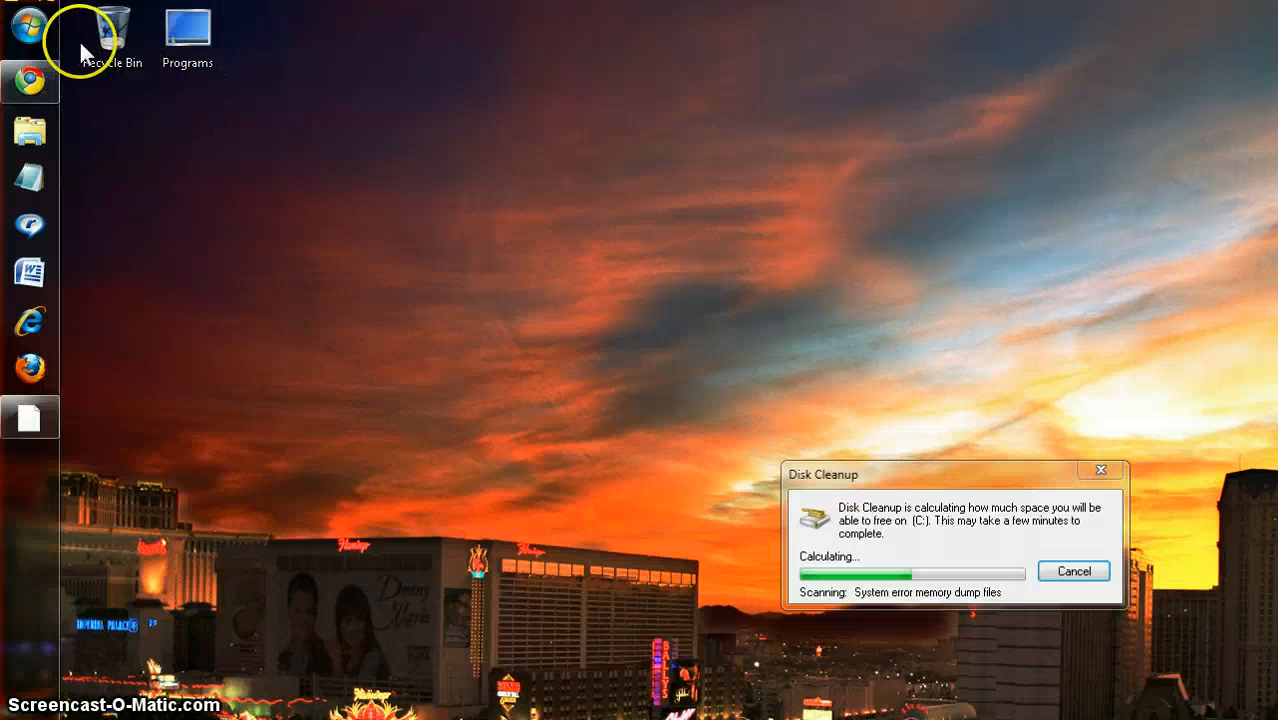
Launch Disk Defragmenter from the system tools and place its window beside the Disk Cleanup window.
{"action": "left_click", "coordinate": [28, 38]}
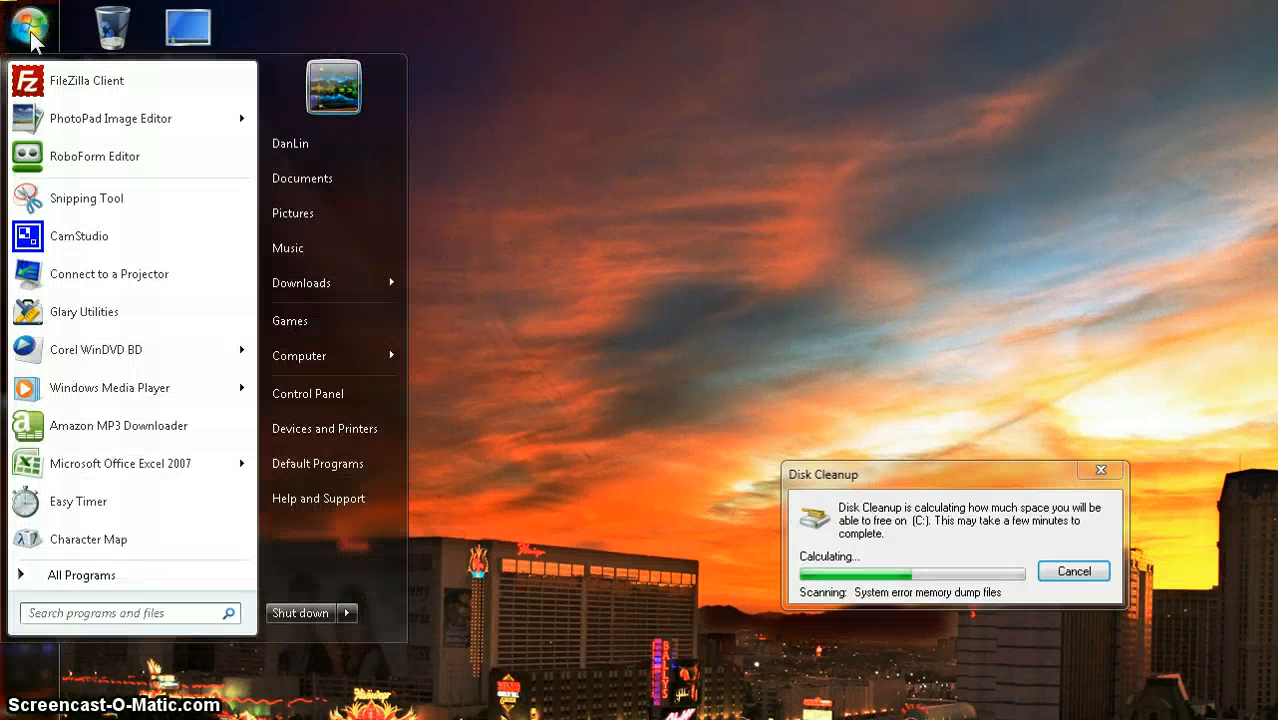
{"action": "left_click", "coordinate": [58, 578]}
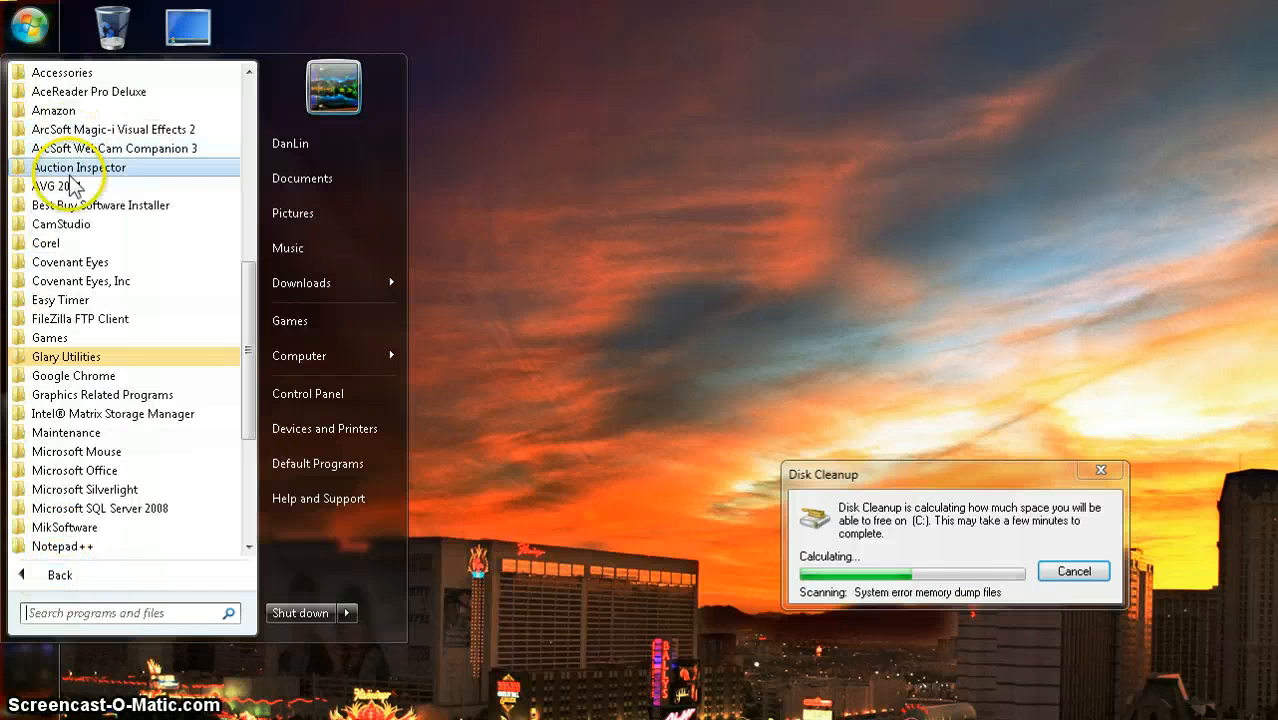
{"action": "left_click", "coordinate": [45, 70]}
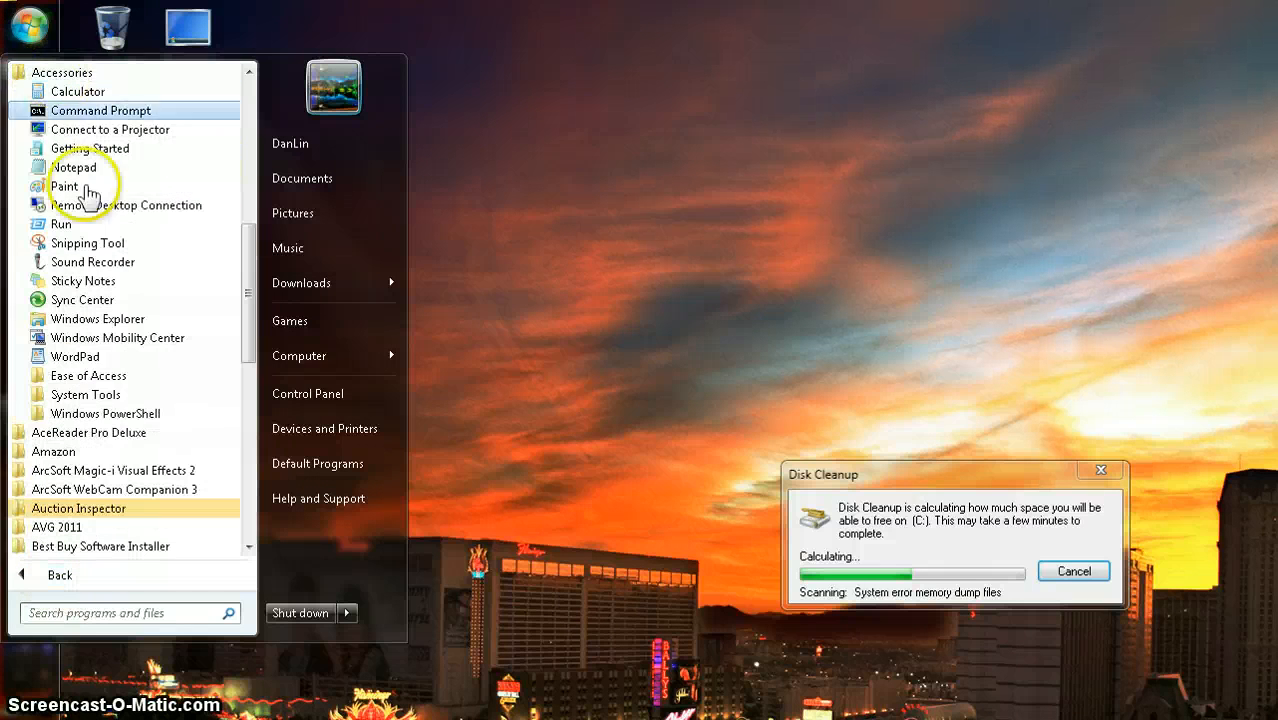
{"action": "left_click", "coordinate": [86, 394]}
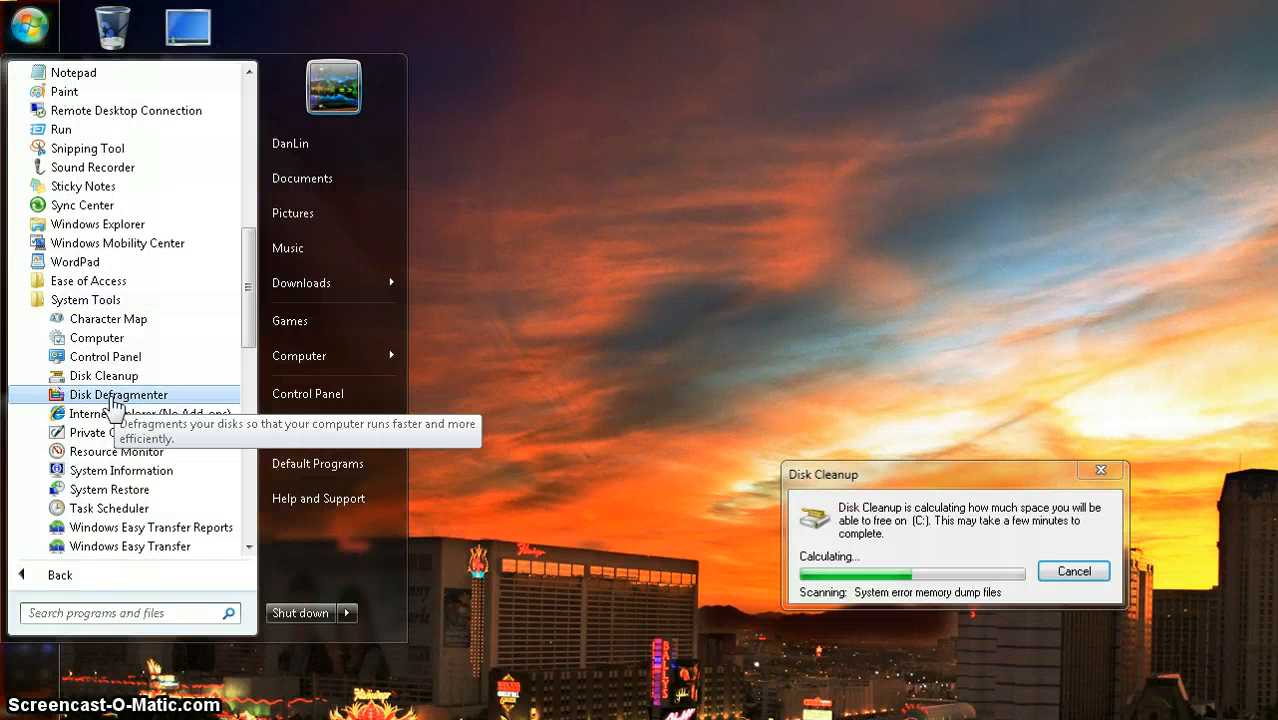
{"action": "left_click", "coordinate": [113, 398]}
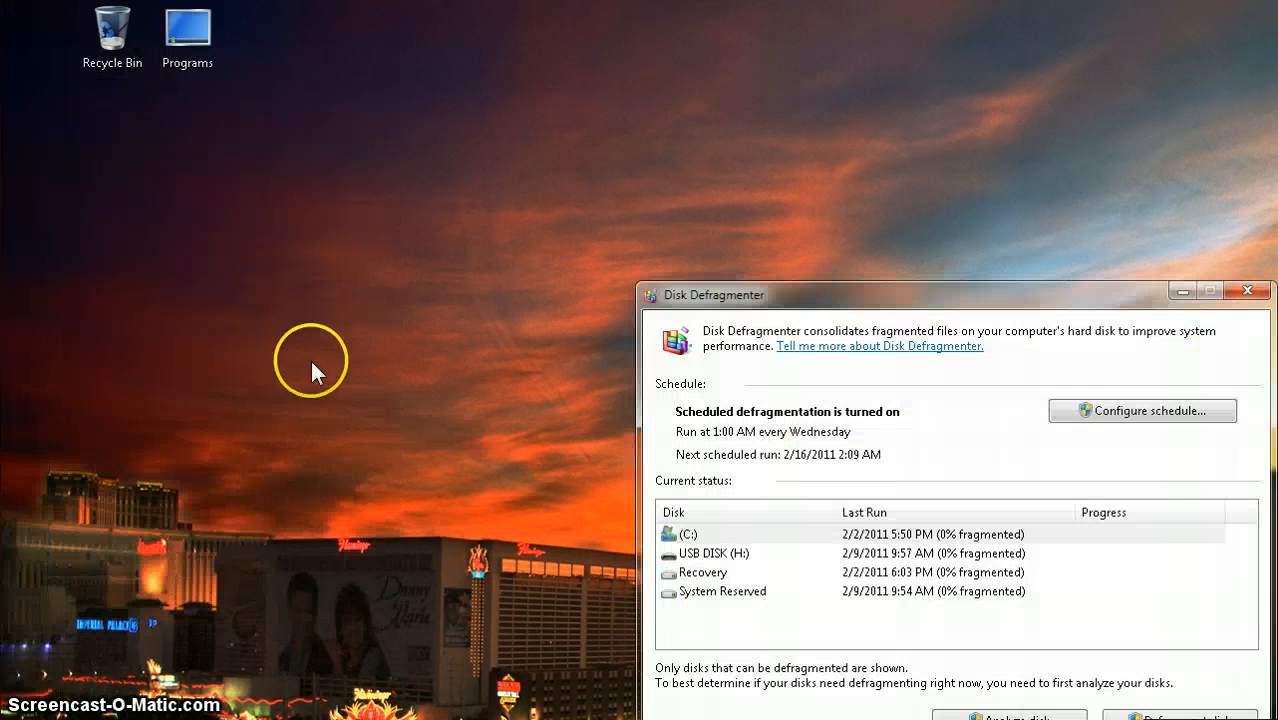
{"action": "left_click_drag", "start_coordinate": [927, 296], "coordinate": [497, 176]}
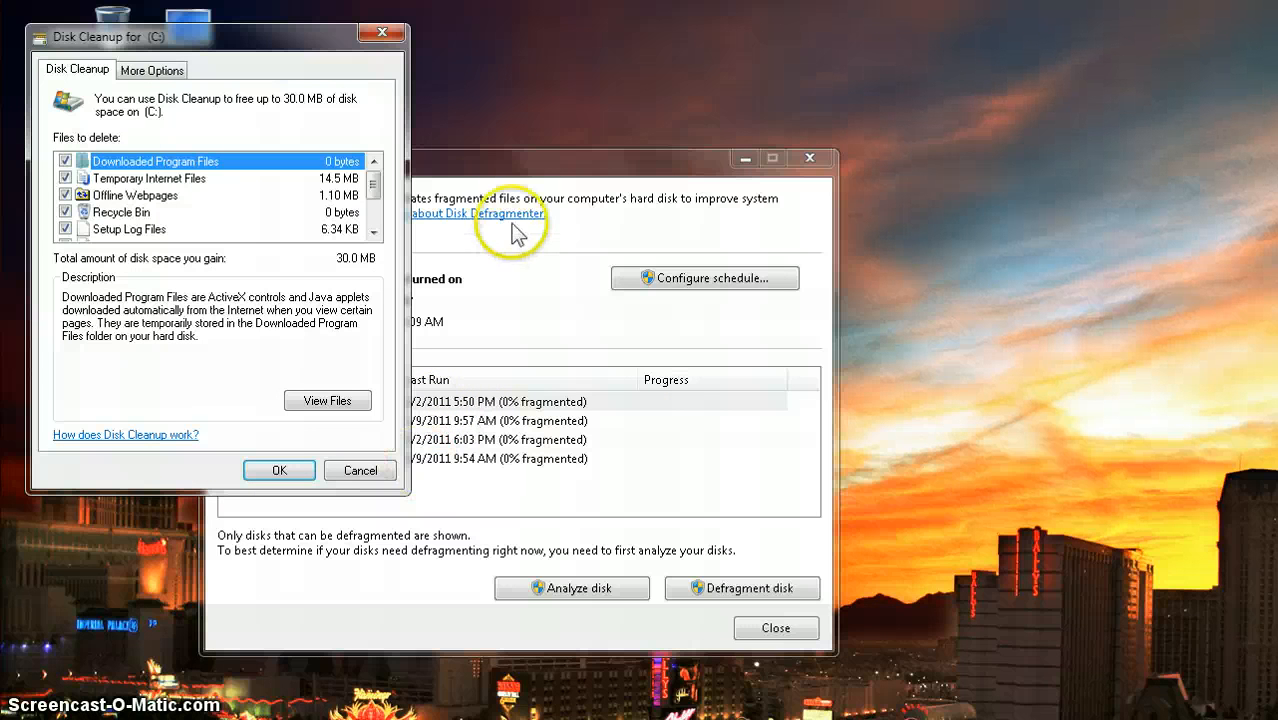
{"action": "left_click_drag", "start_coordinate": [642, 163], "coordinate": [918, 143]}
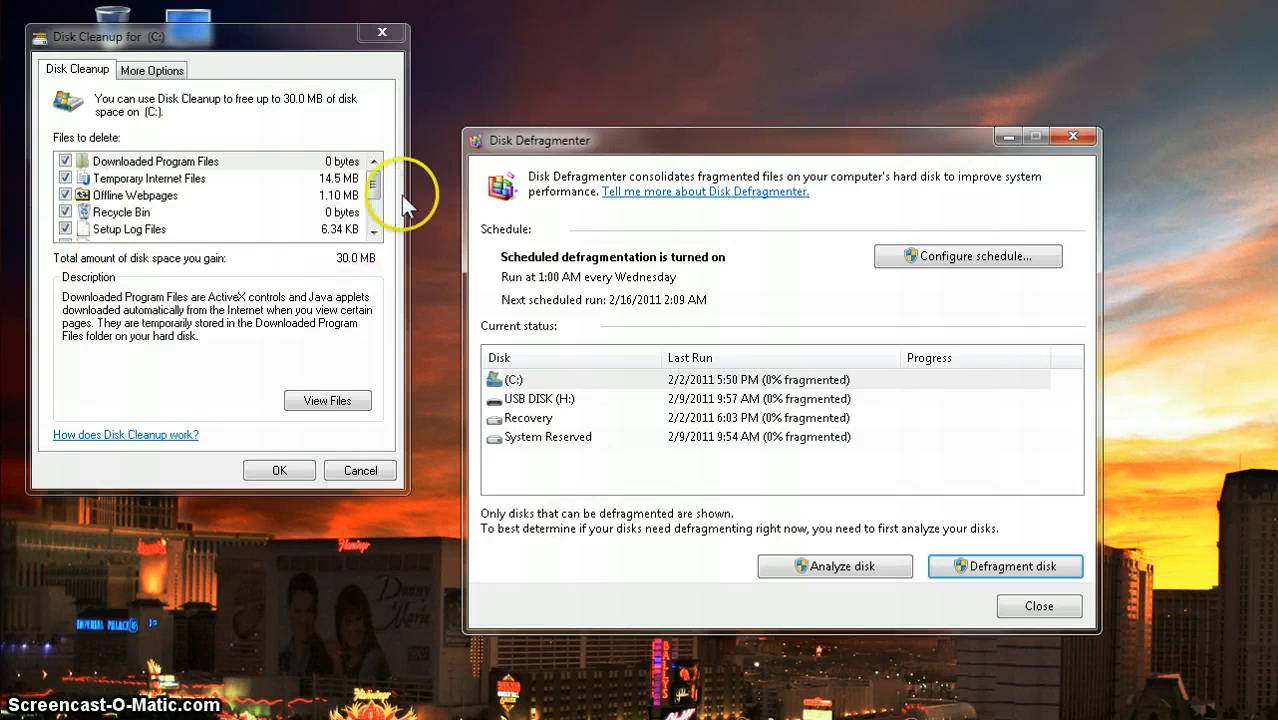
Review the file categories Disk Cleanup can delete and its option for removing older restore points, without deleting any restore points.
{"action": "left_click", "coordinate": [373, 190]}
{"action": "left_click_drag", "start_coordinate": [373, 190], "coordinate": [371, 235]}
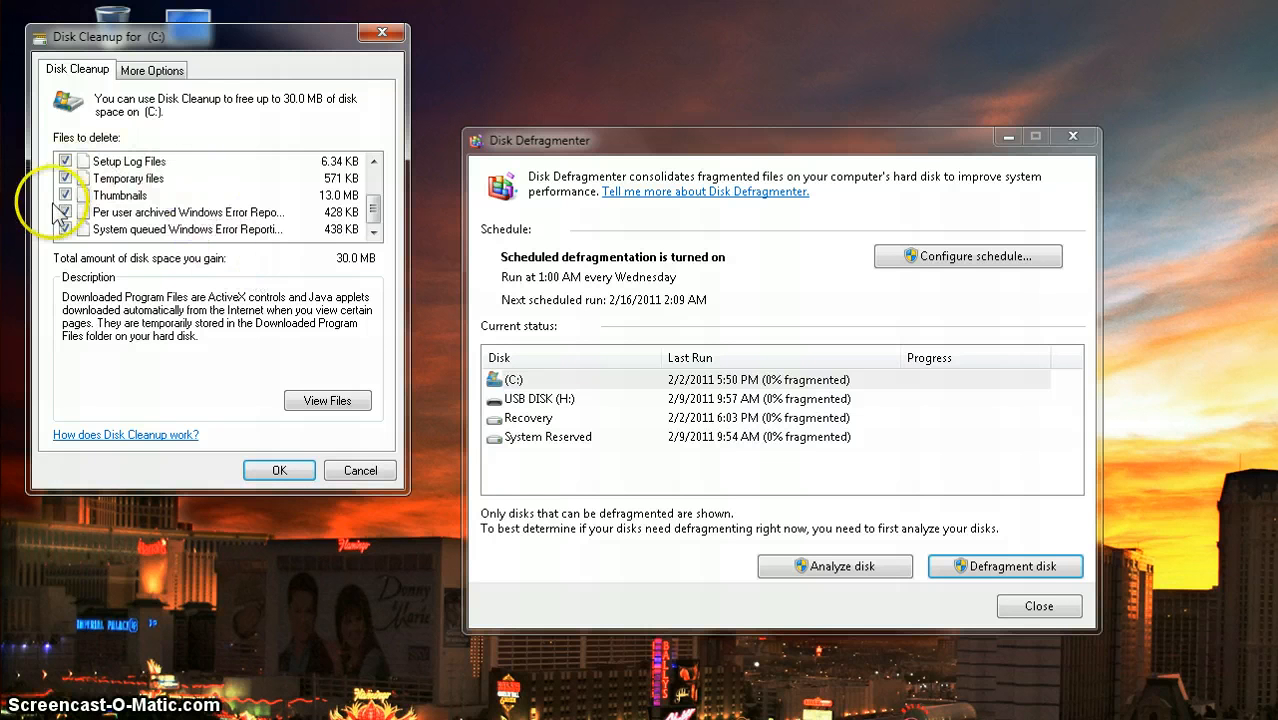
{"action": "left_click", "coordinate": [160, 72]}
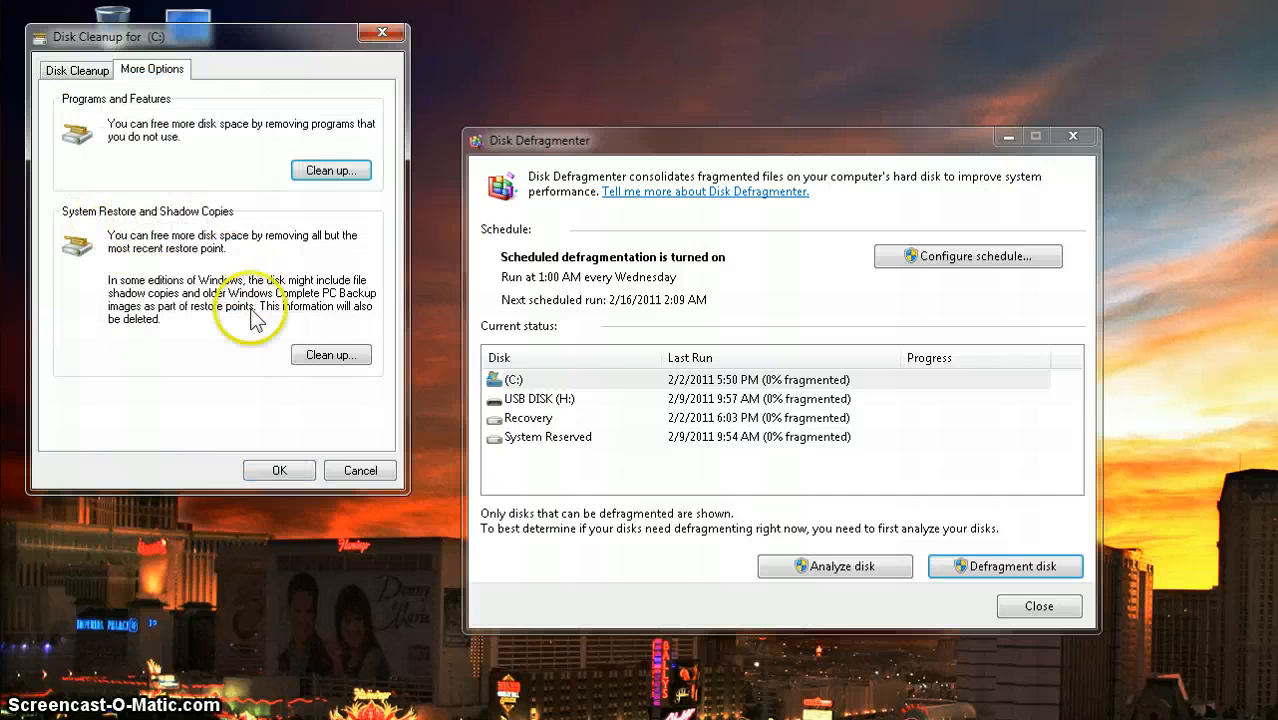
{"action": "left_click", "coordinate": [330, 357]}
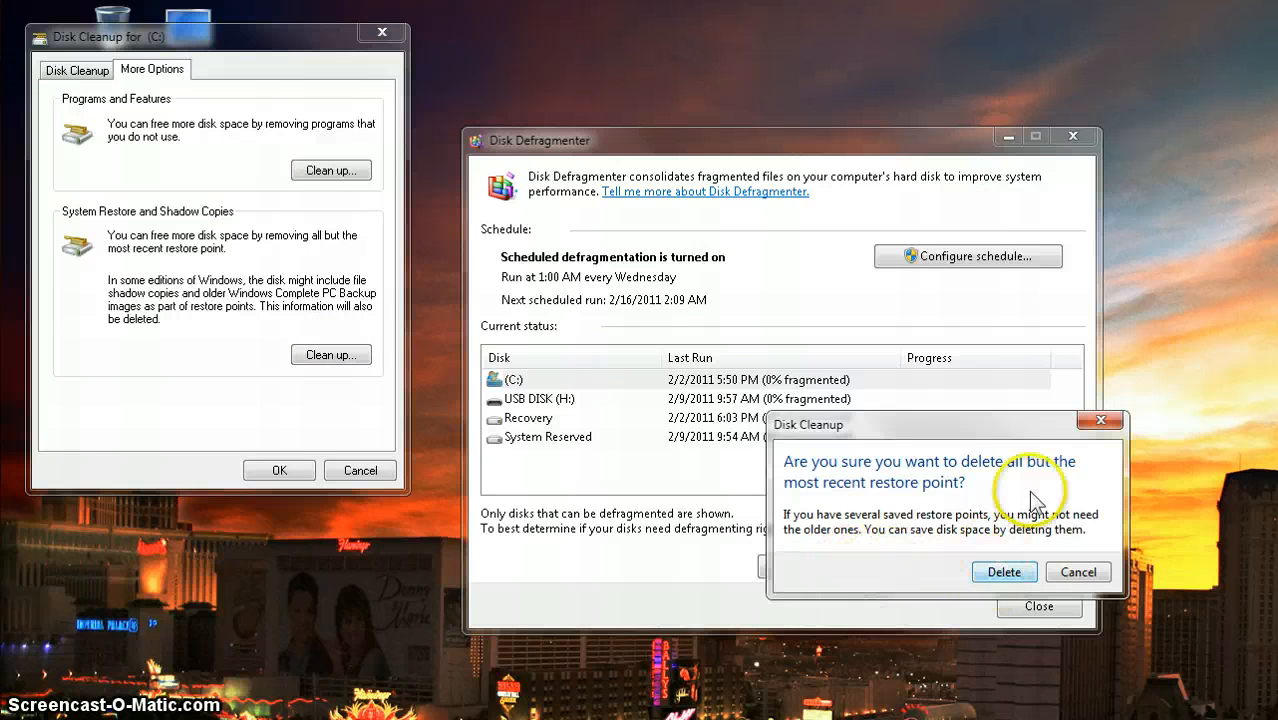
{"action": "left_click", "coordinate": [1097, 424]}
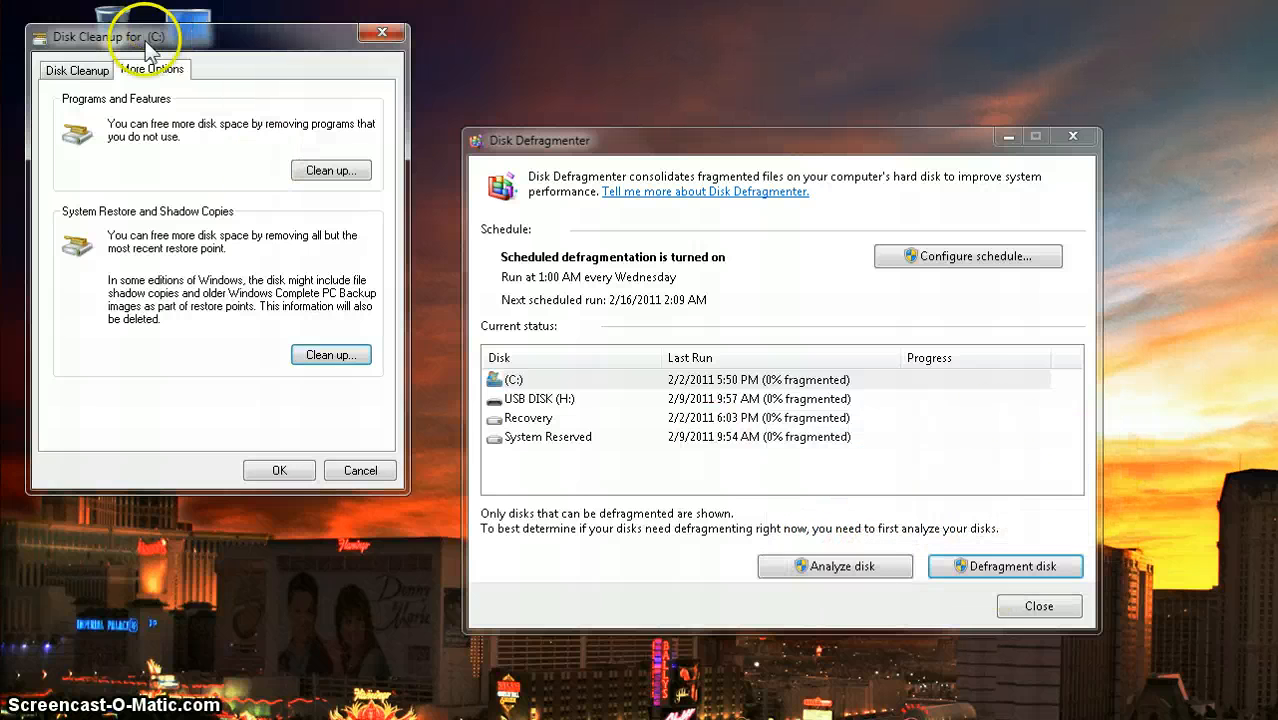
Permanently delete the checked unnecessary files from drive C with Disk Cleanup, and close Disk Defragmenter.
{"action": "left_click", "coordinate": [65, 70]}
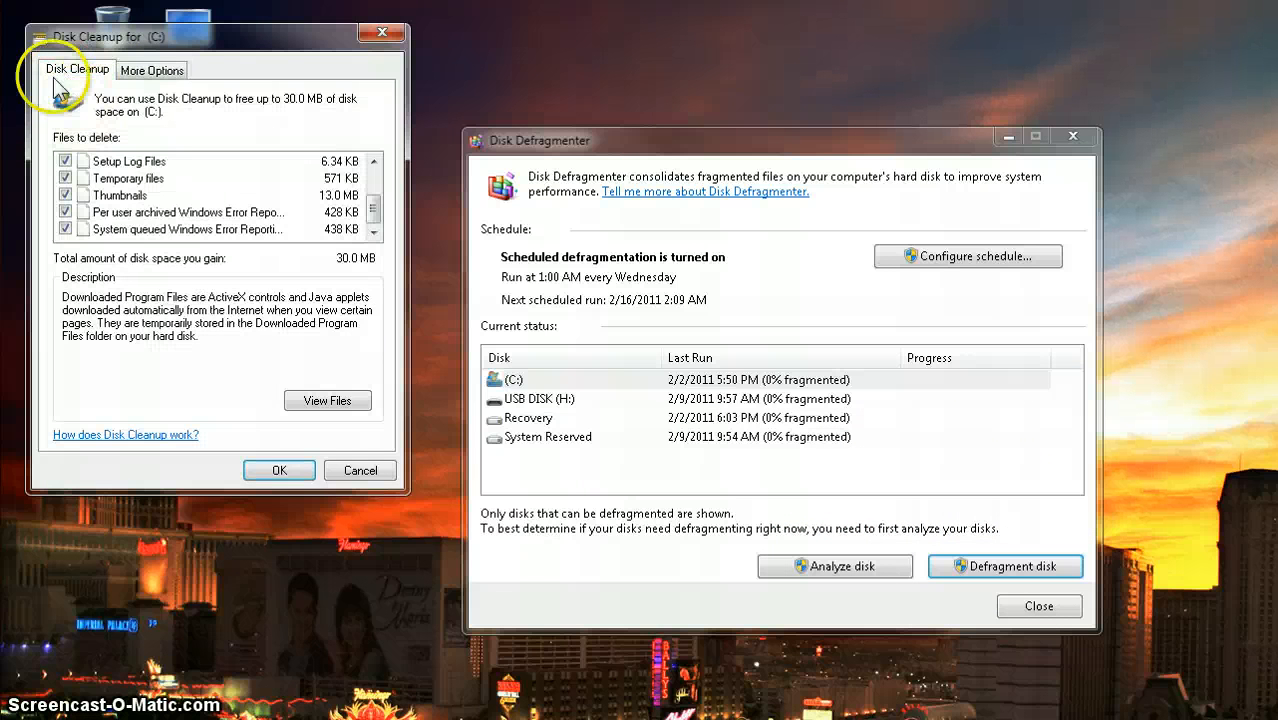
{"action": "left_click", "coordinate": [275, 476]}
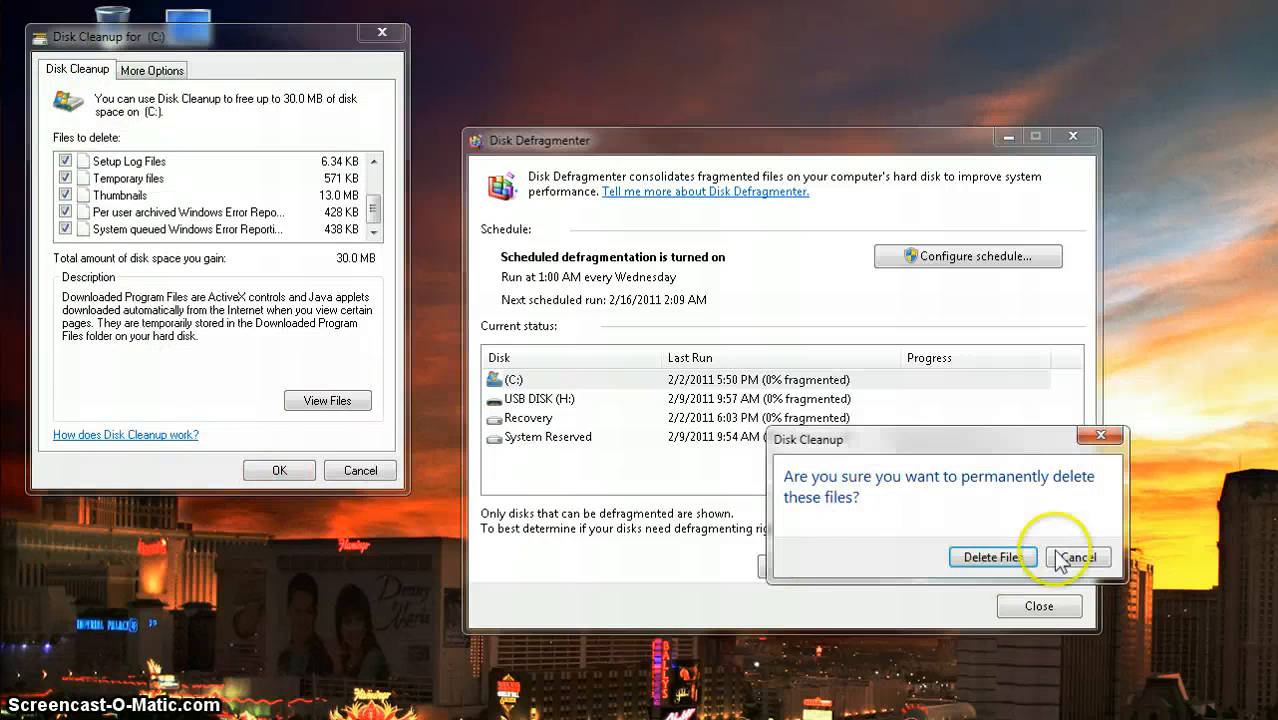
{"action": "left_click", "coordinate": [1000, 557]}
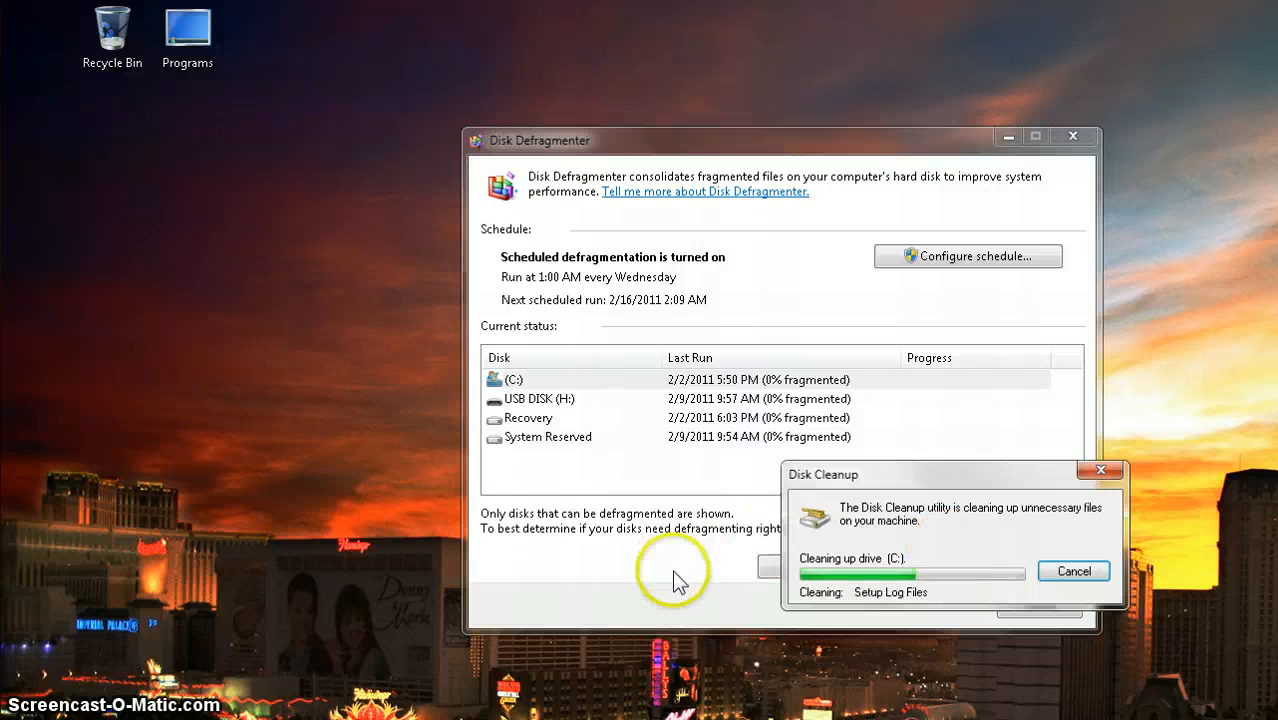
{"action": "left_click", "coordinate": [1074, 140]}
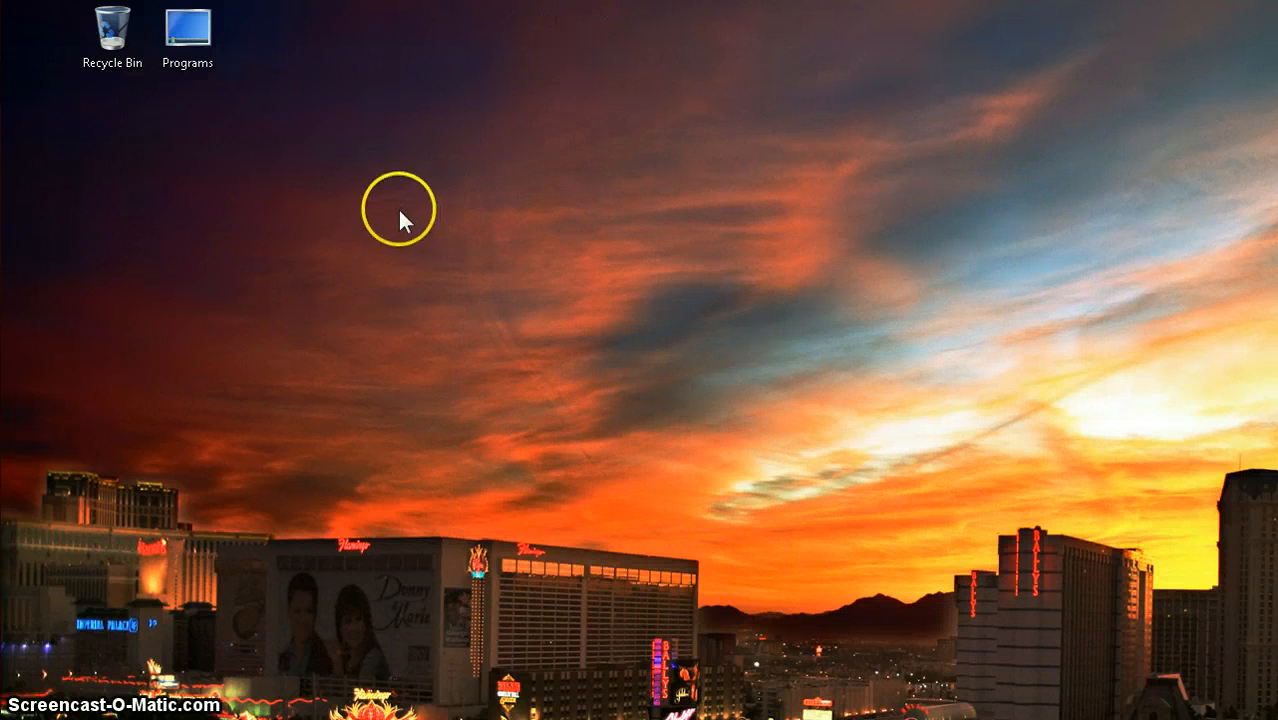
Open the computer's system properties overview and move its window fully into view.
{"action": "mouse_move", "coordinate": [20, 78]}
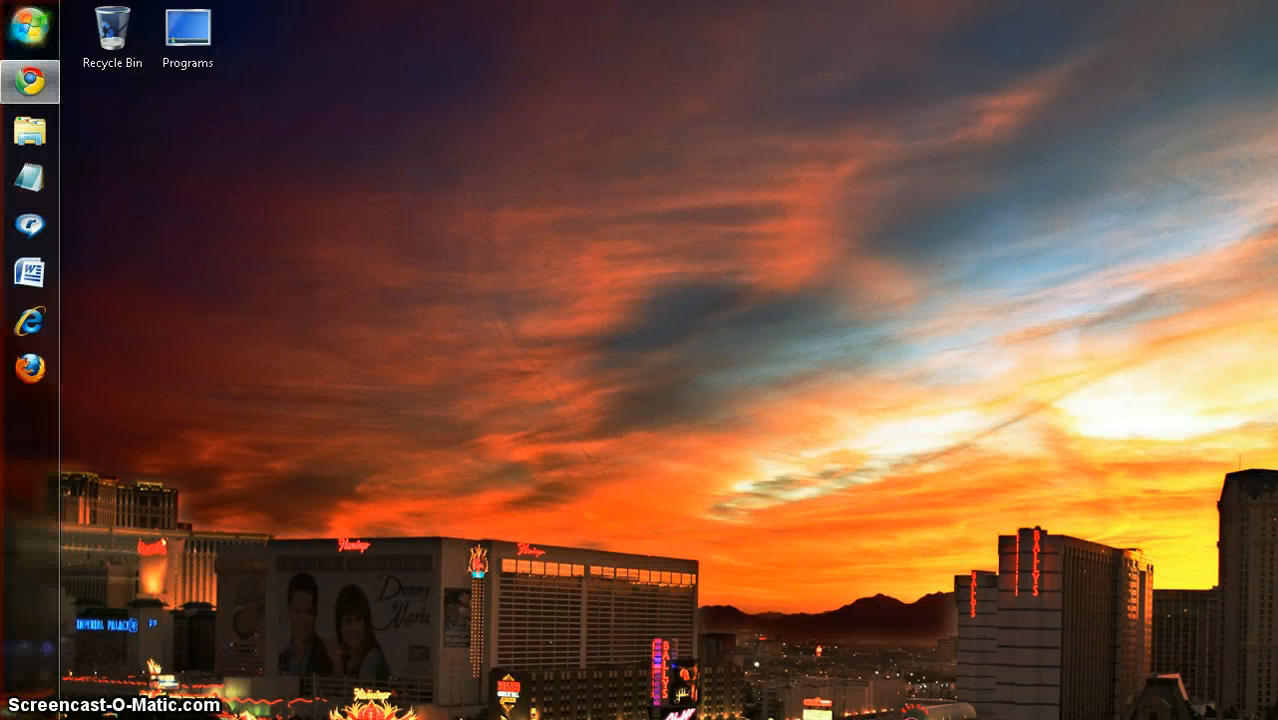
{"action": "left_click", "coordinate": [30, 30]}
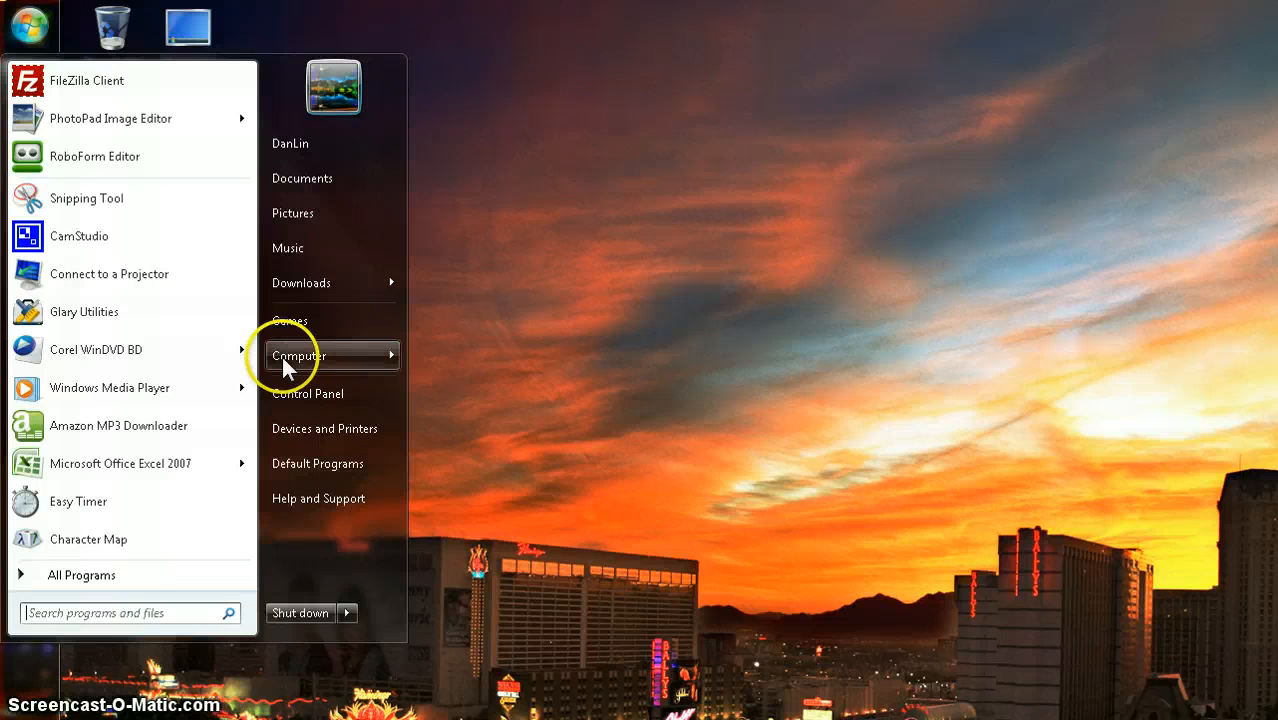
{"action": "mouse_move", "coordinate": [284, 363]}
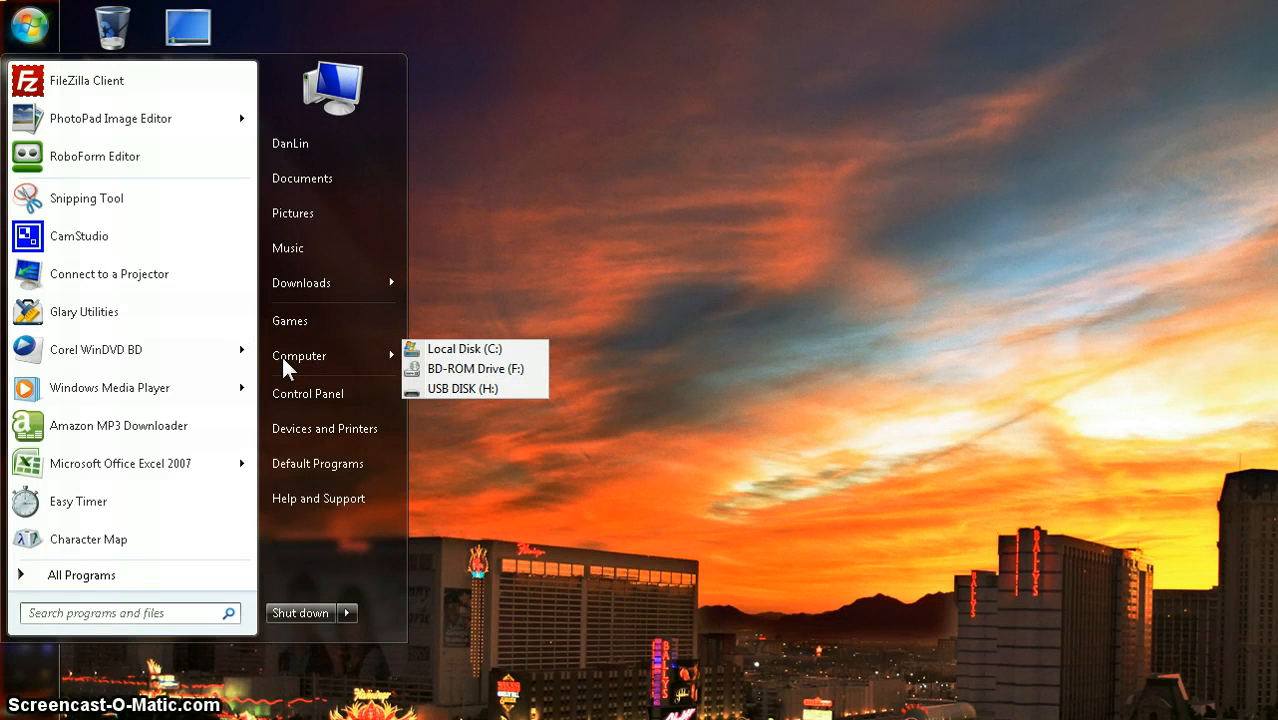
{"action": "right_click", "coordinate": [284, 366]}
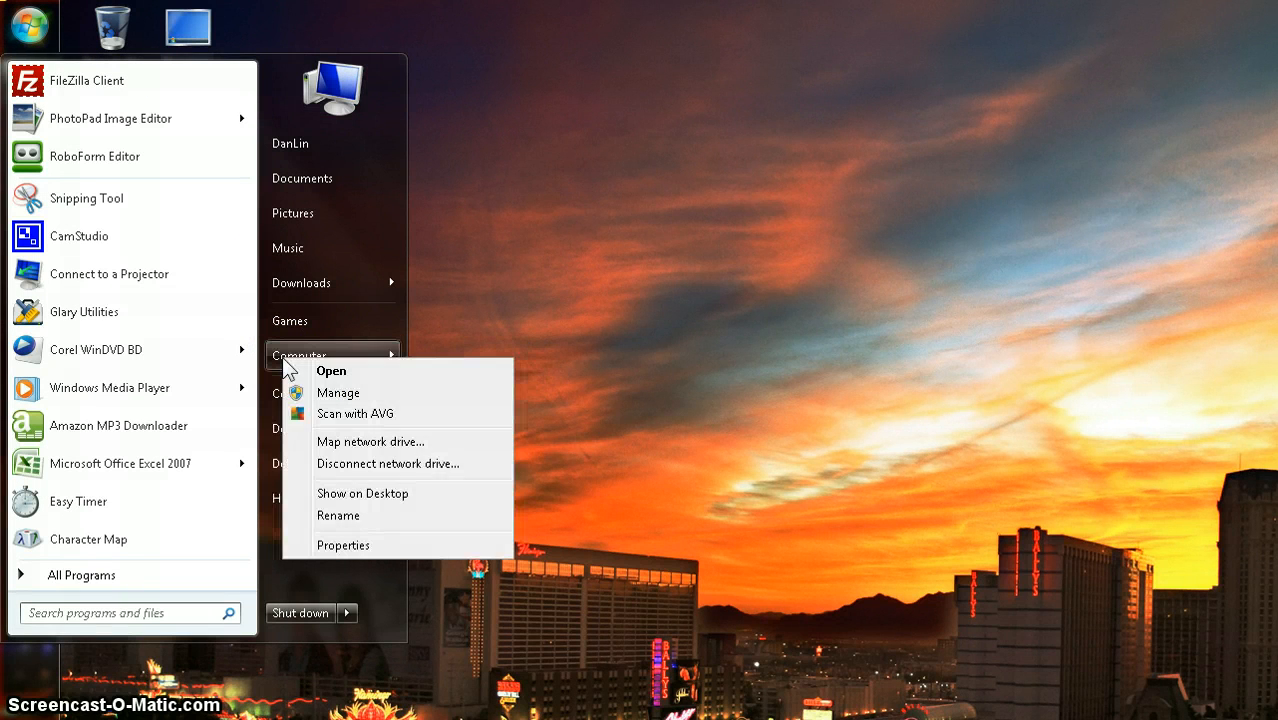
{"action": "left_click", "coordinate": [340, 548]}
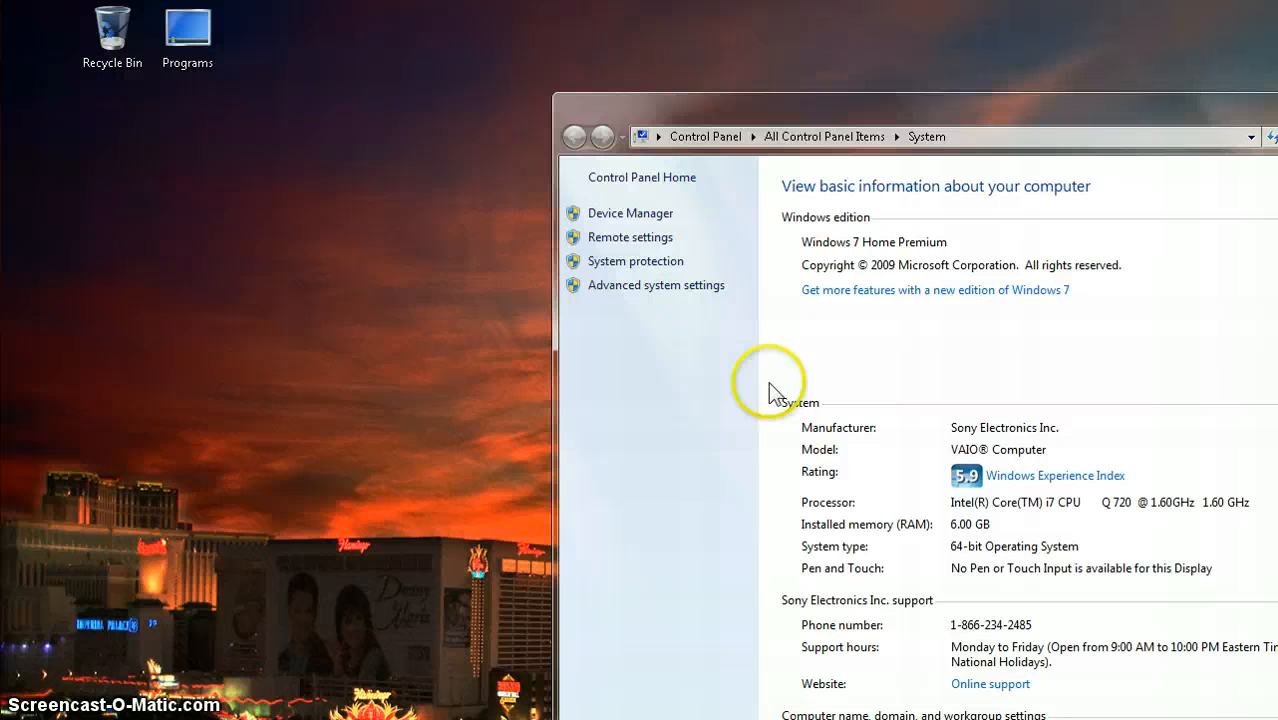
{"action": "left_click_drag", "start_coordinate": [981, 113], "coordinate": [566, 59]}
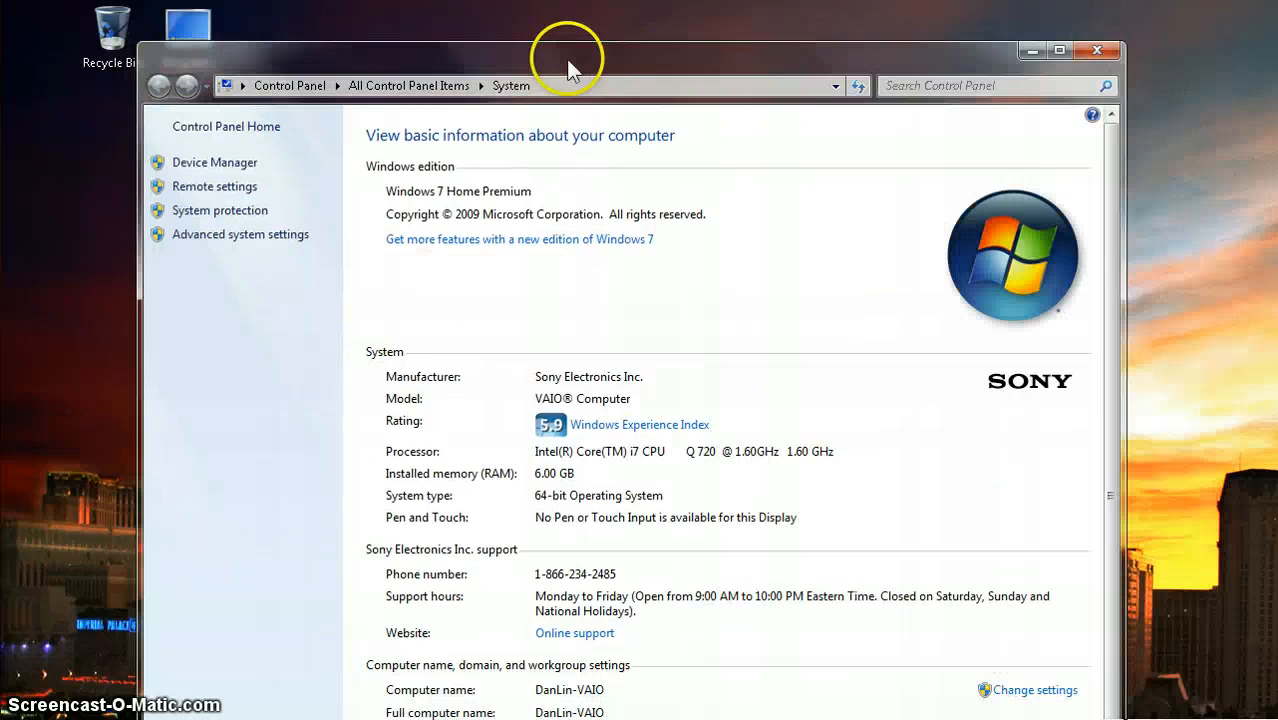
Open the Performance Options from the advanced system settings and move the dialog clear of System Properties.
{"action": "left_click", "coordinate": [198, 236]}
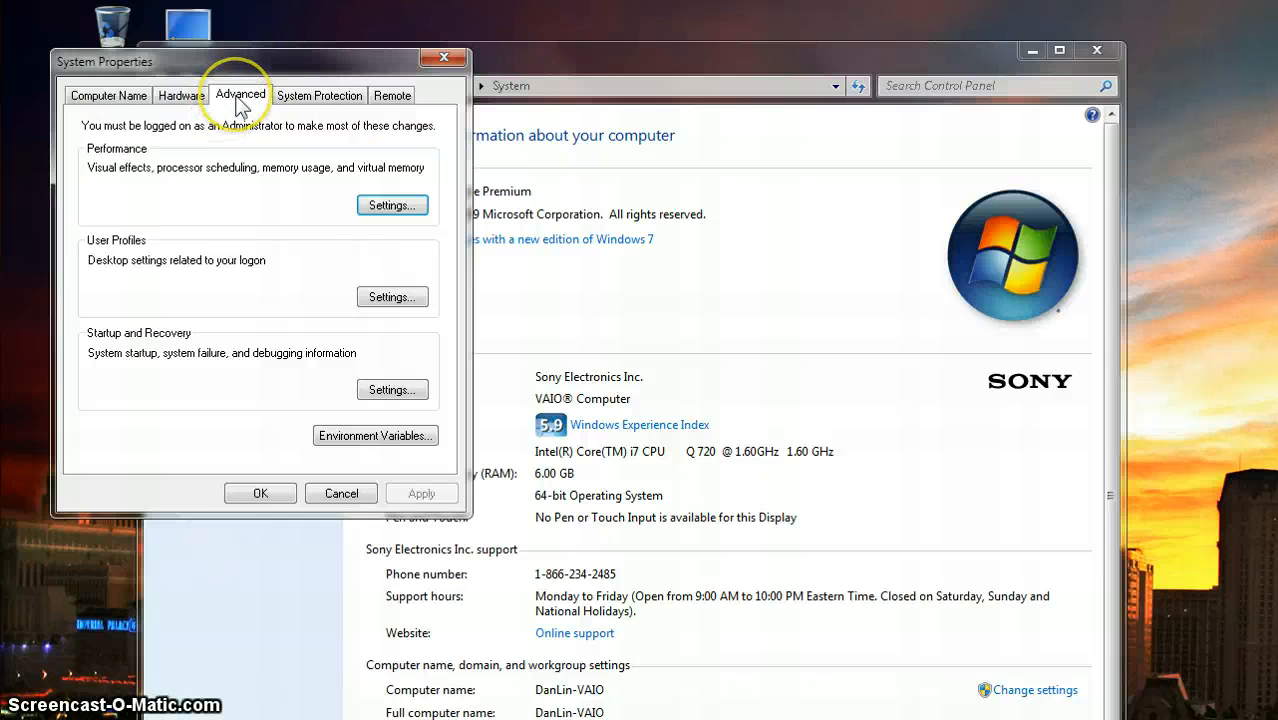
{"action": "left_click", "coordinate": [390, 207]}
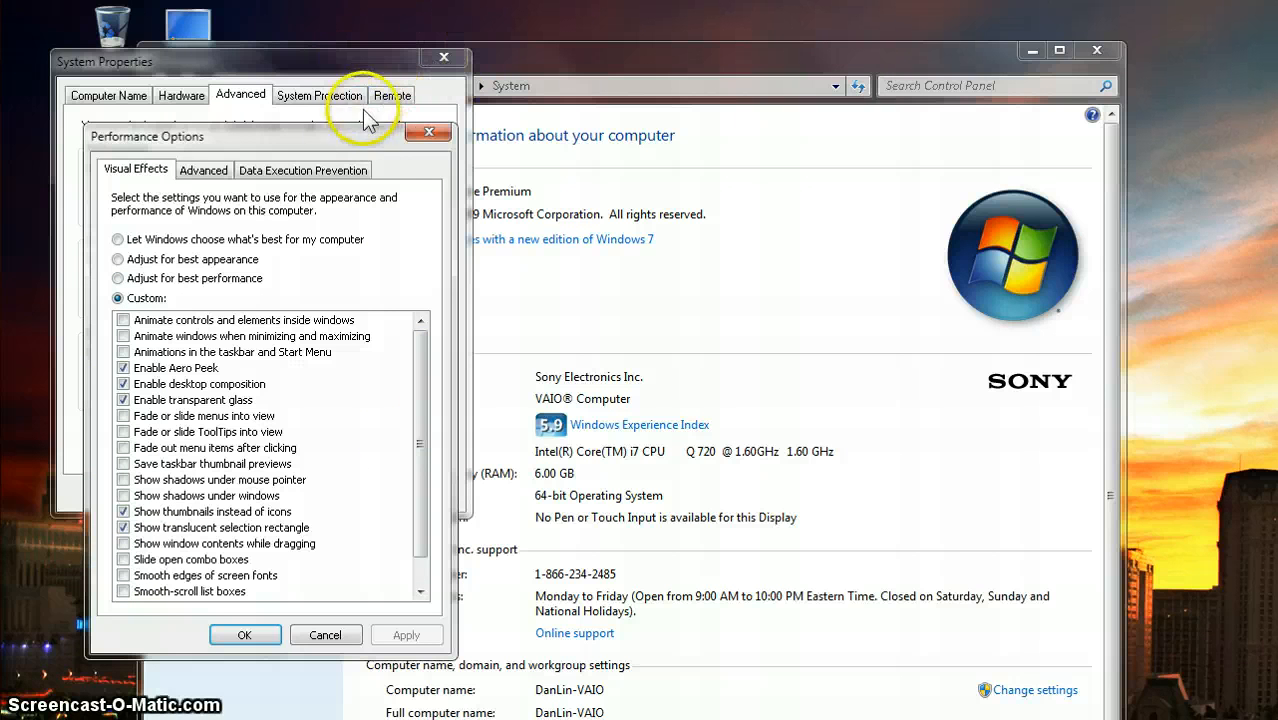
{"action": "left_click_drag", "start_coordinate": [358, 145], "coordinate": [434, 68]}
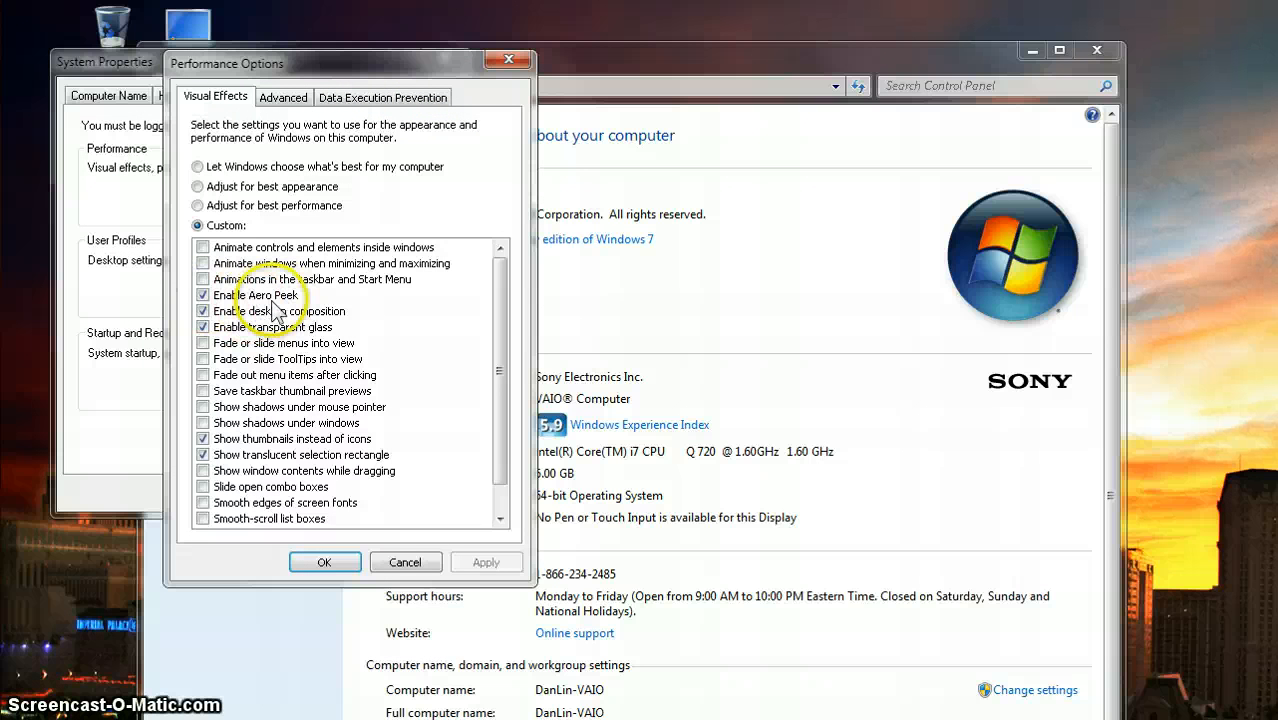
Examine the custom visual effects list in Performance Options and the window previews on the taskbar.
{"action": "mouse_move", "coordinate": [1, 330]}
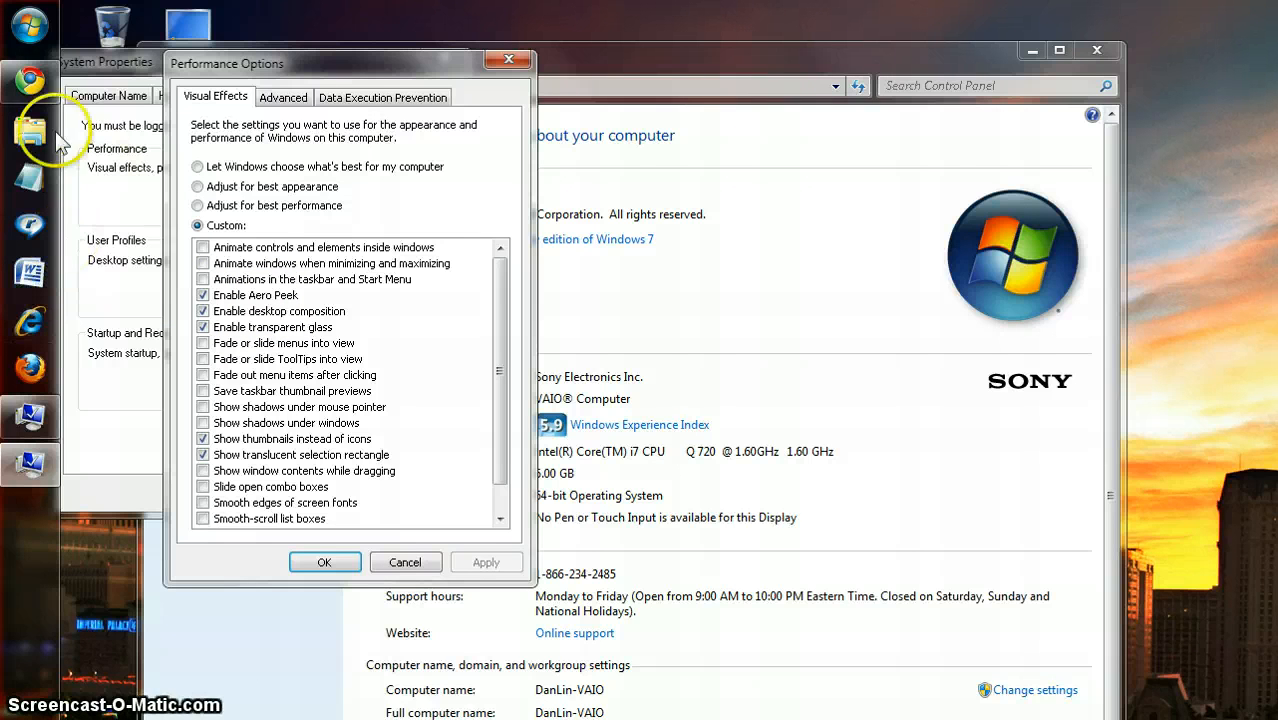
{"action": "mouse_move", "coordinate": [30, 92]}
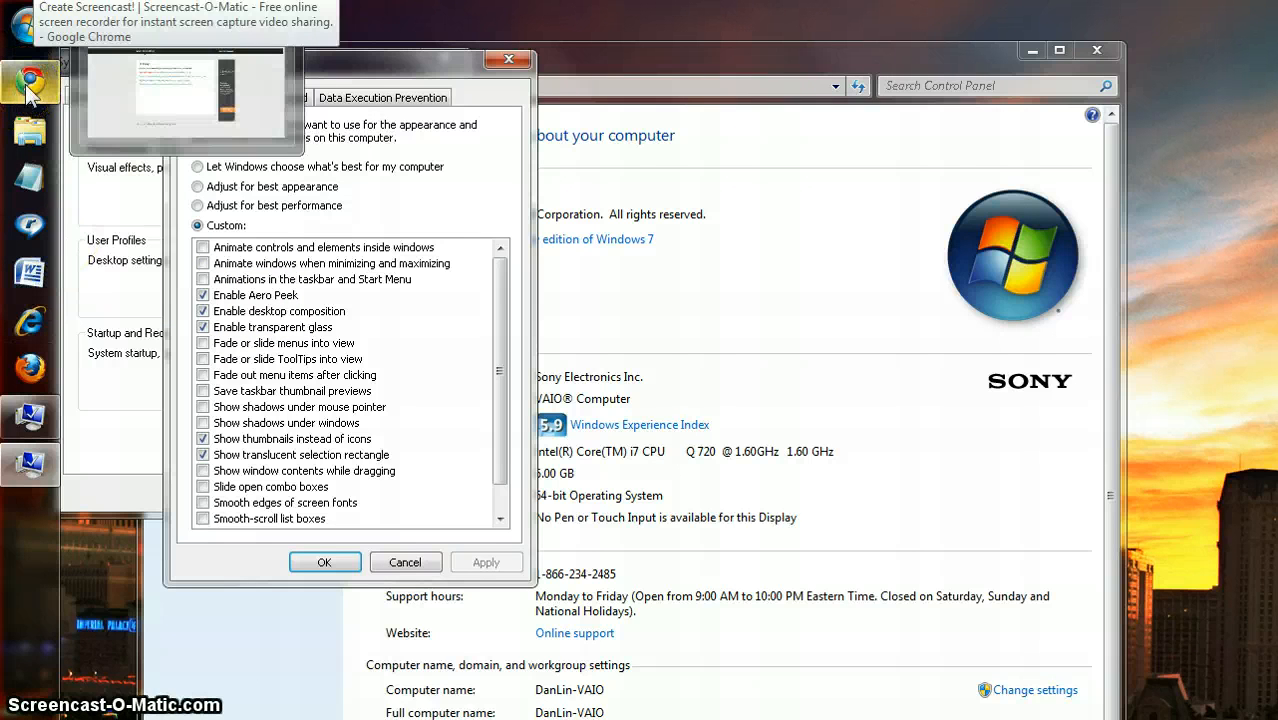
{"action": "left_click", "coordinate": [124, 85]}
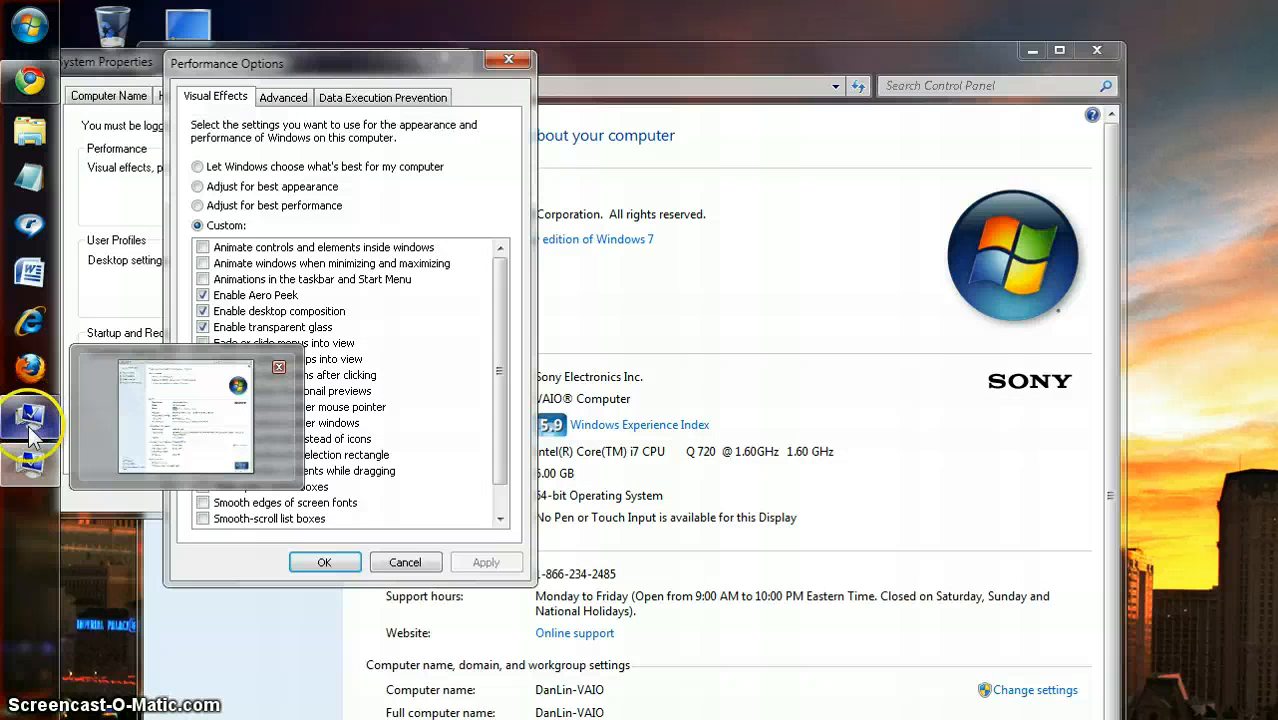
{"action": "mouse_move", "coordinate": [38, 470]}
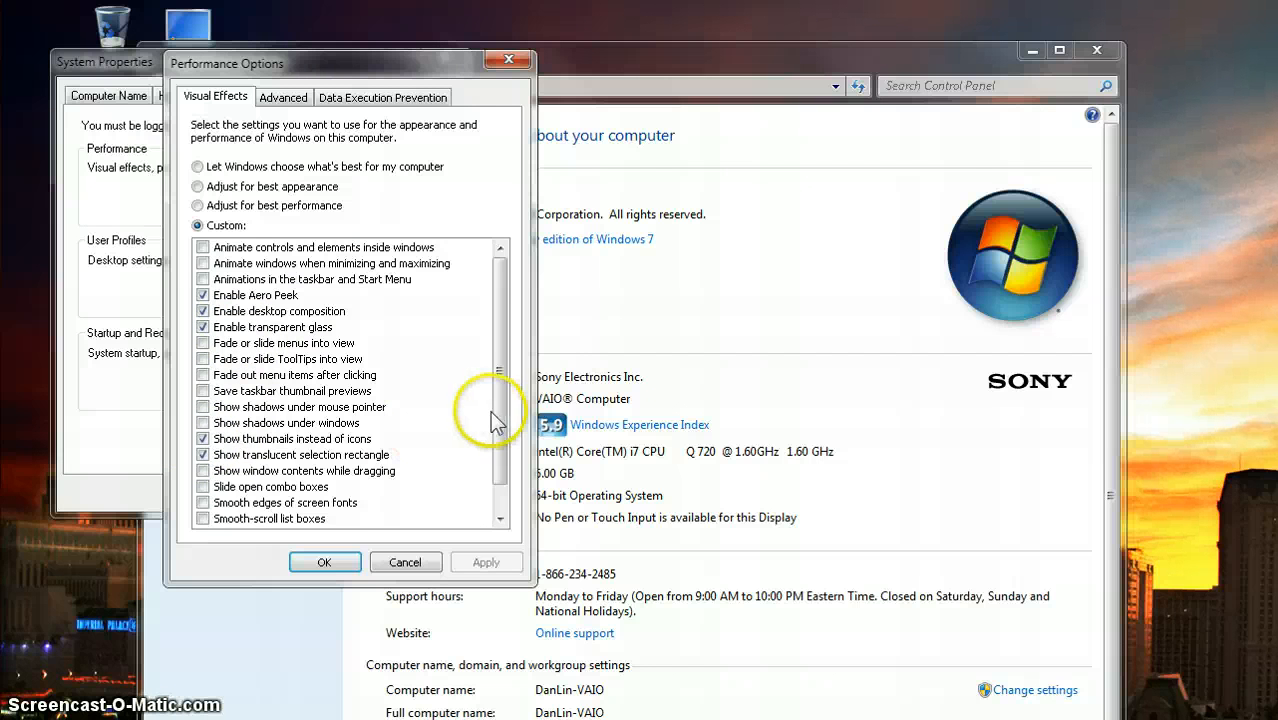
{"action": "left_click_drag", "start_coordinate": [500, 440], "coordinate": [500, 478]}
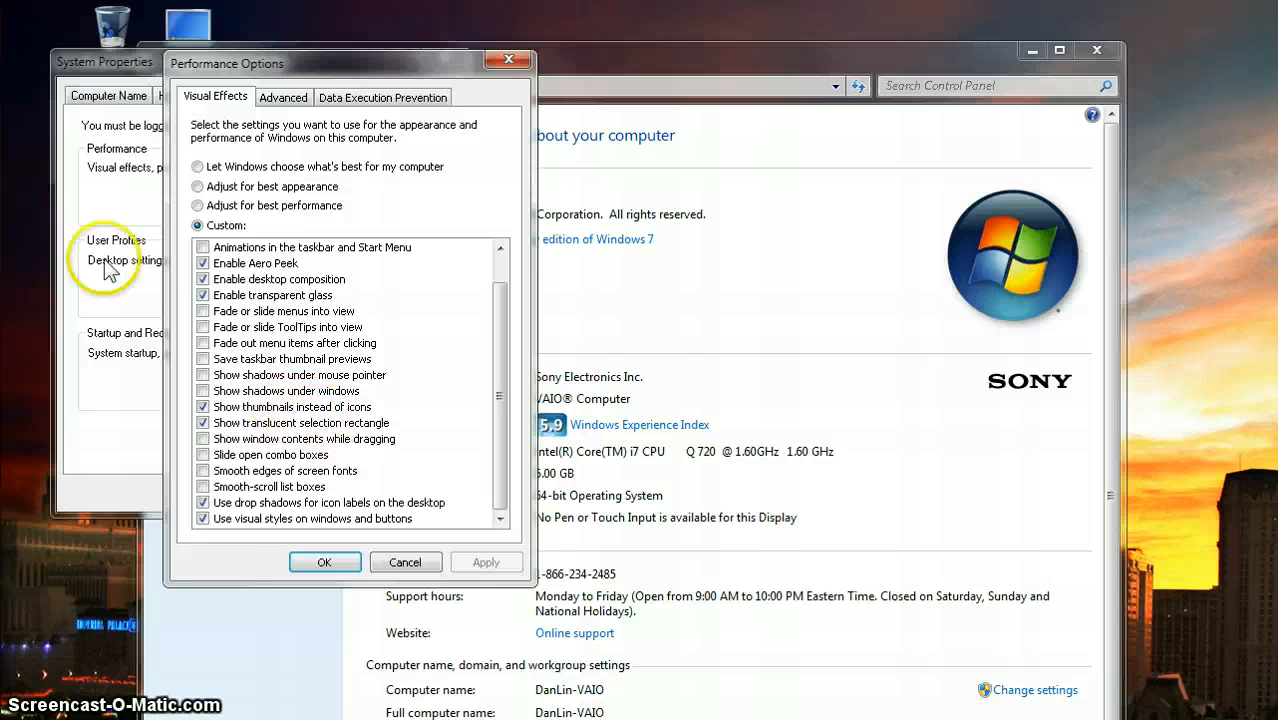
{"action": "mouse_move", "coordinate": [14, 75]}
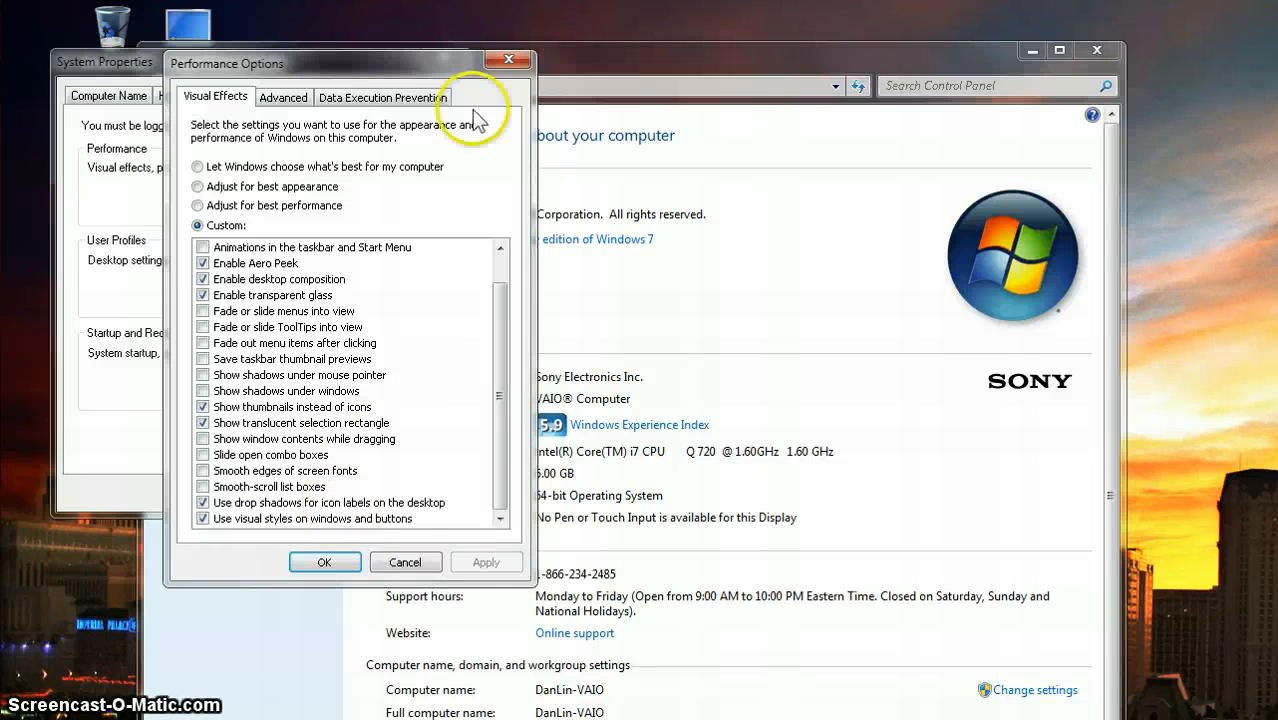
Move the Performance Options dialog lower and the Programs desktop shortcut to the upper-right corner of the desktop.
{"action": "left_click_drag", "start_coordinate": [345, 62], "coordinate": [349, 140]}
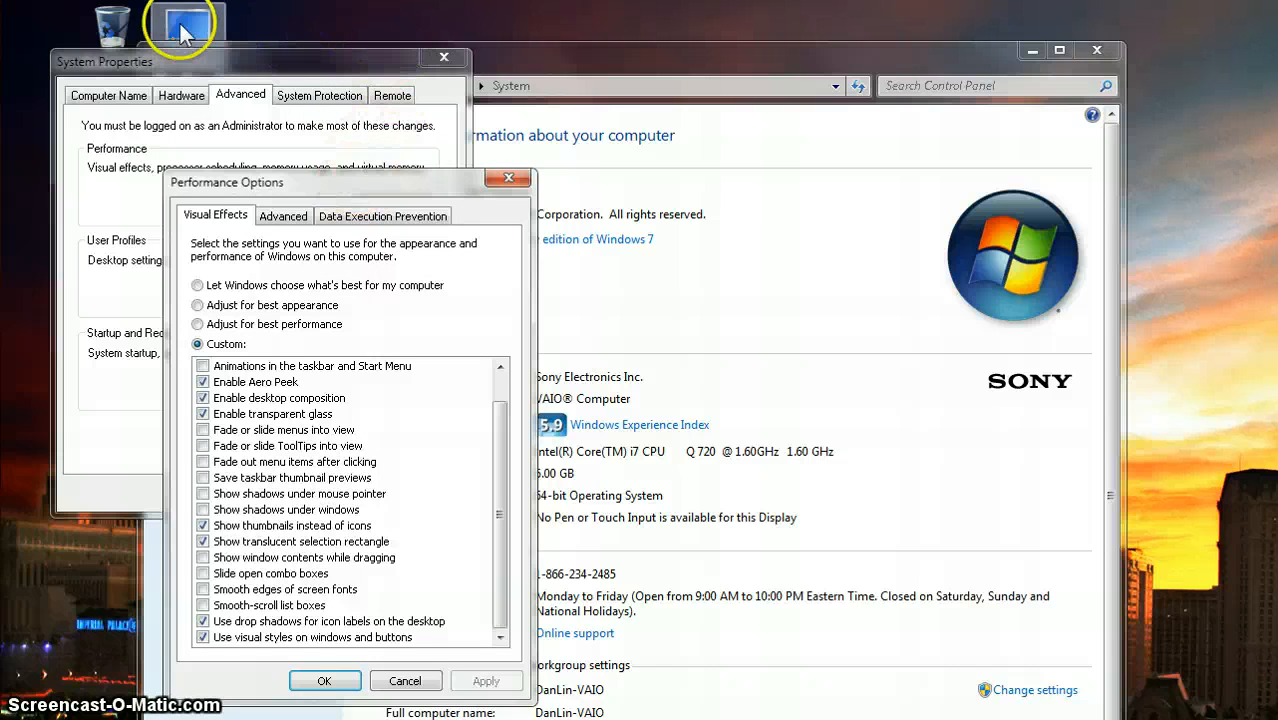
{"action": "left_click_drag", "start_coordinate": [182, 33], "coordinate": [1168, 60]}
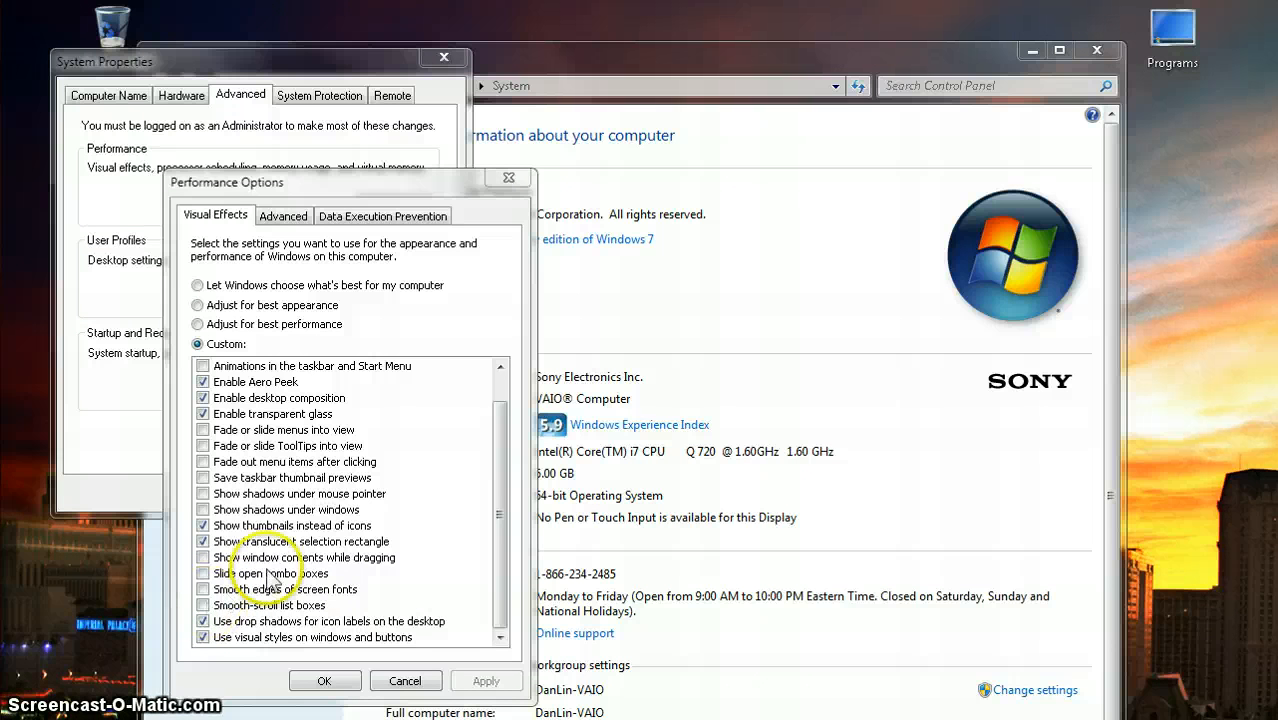
Open the Pictures library to examine its picture thumbnails, widening the navigation pane and narrowing it back.
{"action": "mouse_move", "coordinate": [25, 32]}
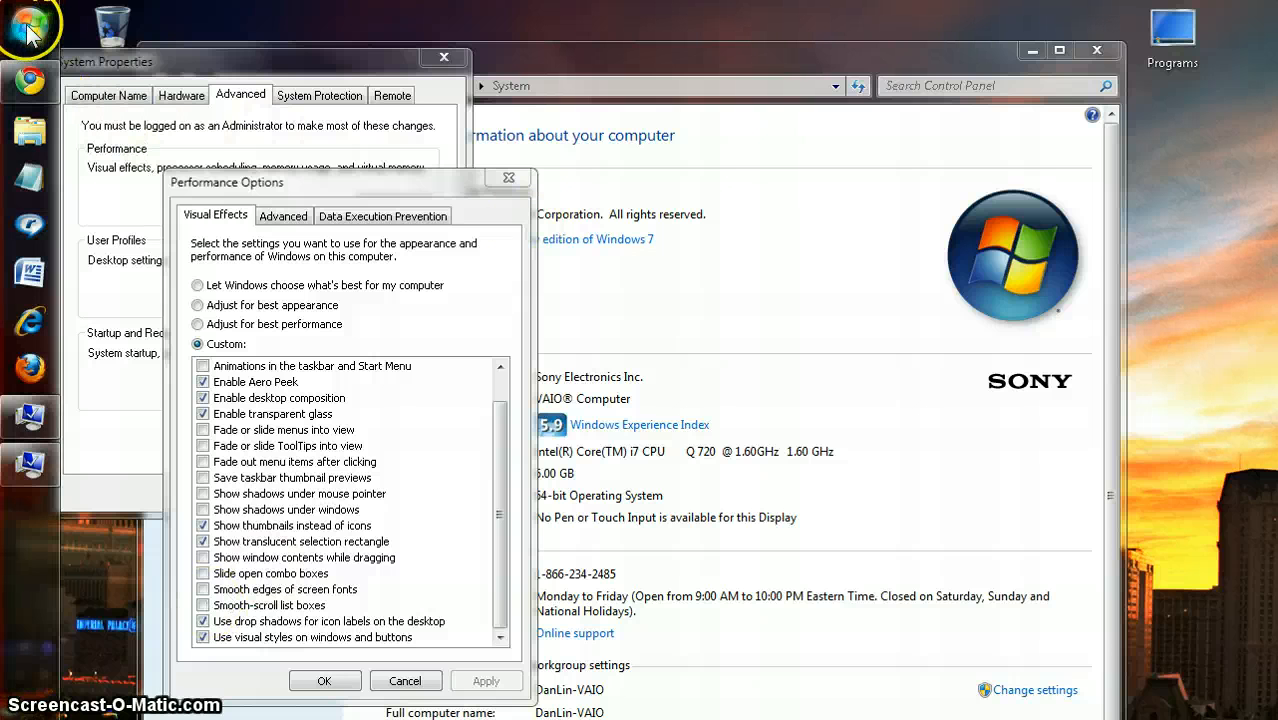
{"action": "left_click", "coordinate": [26, 132]}
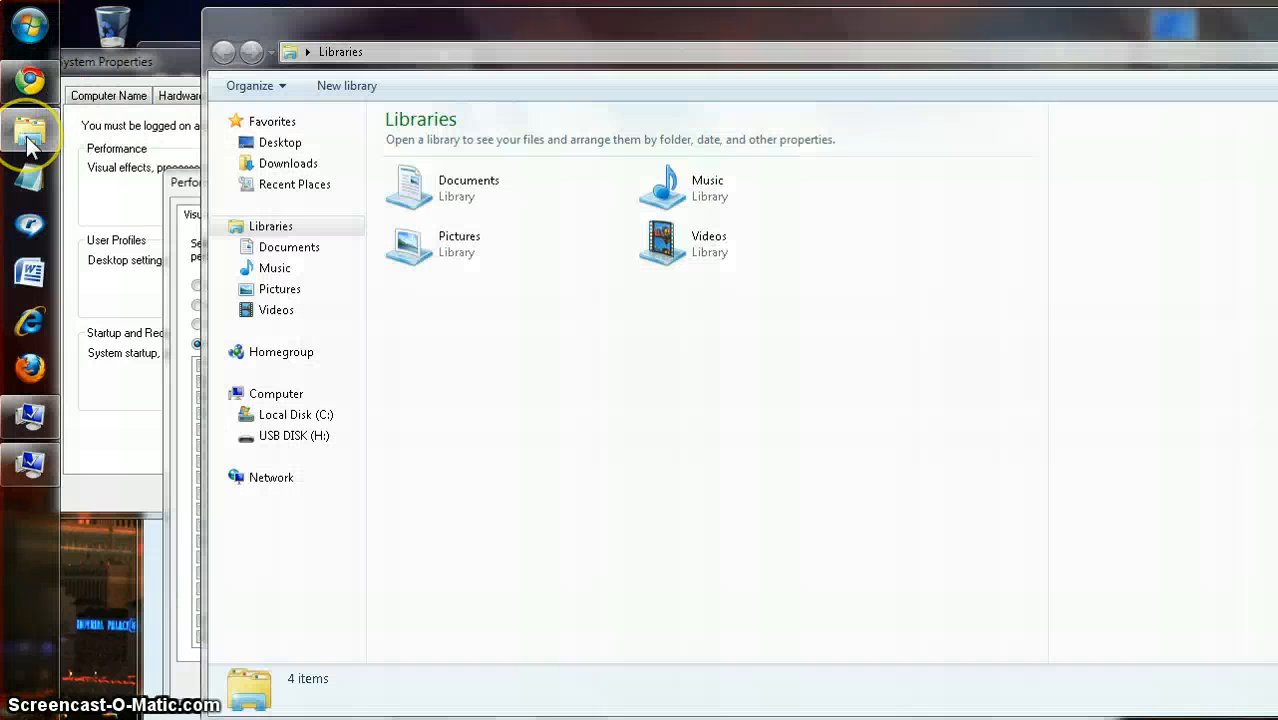
{"action": "left_click", "coordinate": [276, 289]}
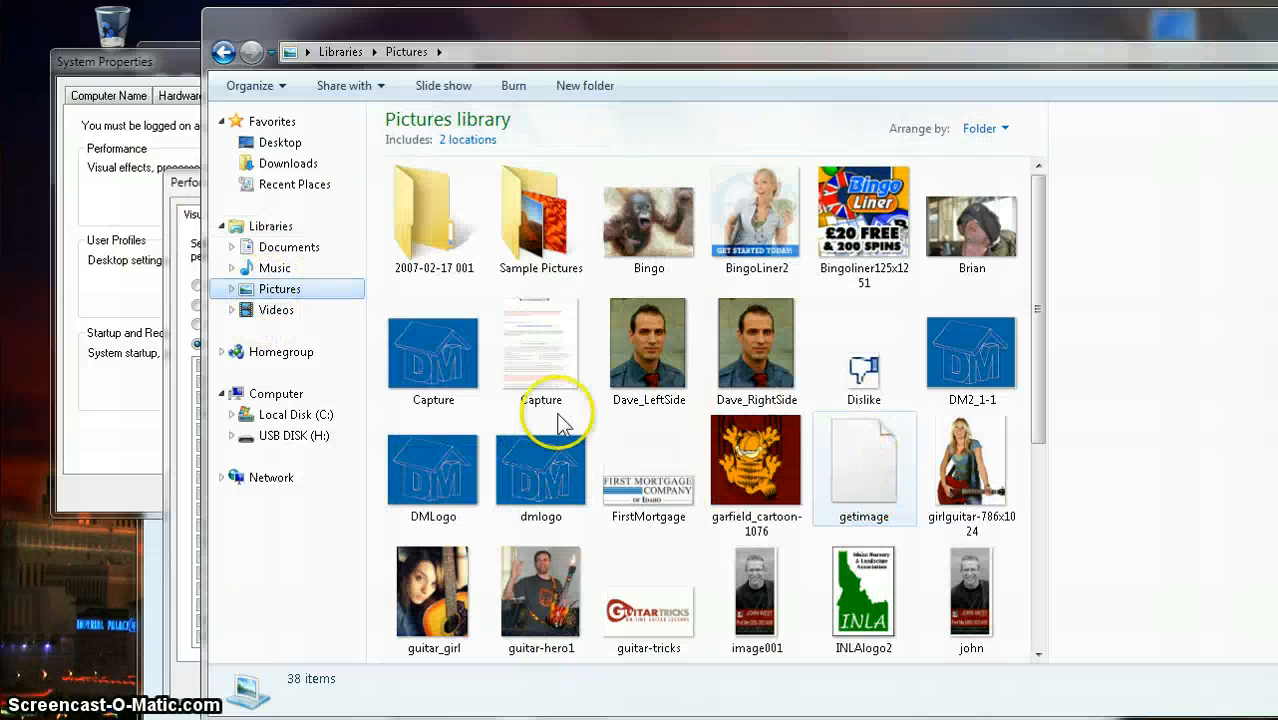
{"action": "left_click_drag", "start_coordinate": [366, 211], "coordinate": [569, 211]}
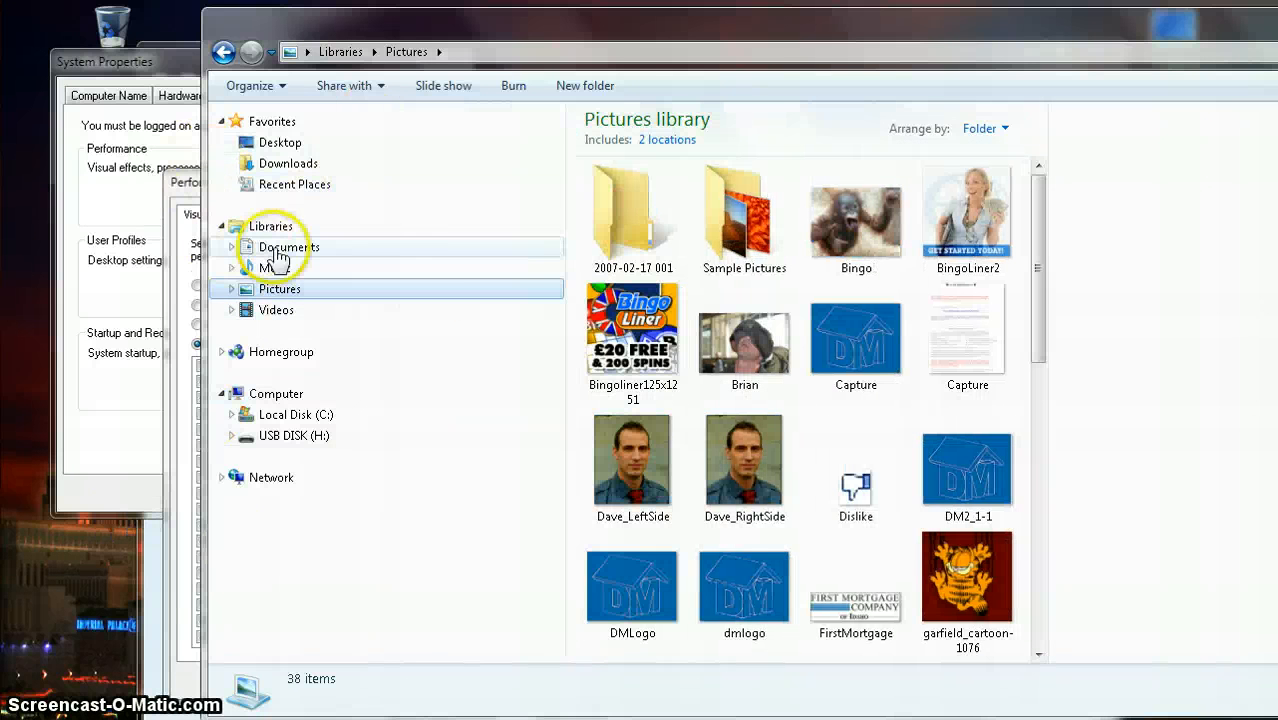
{"action": "left_click_drag", "start_coordinate": [568, 220], "coordinate": [371, 214]}
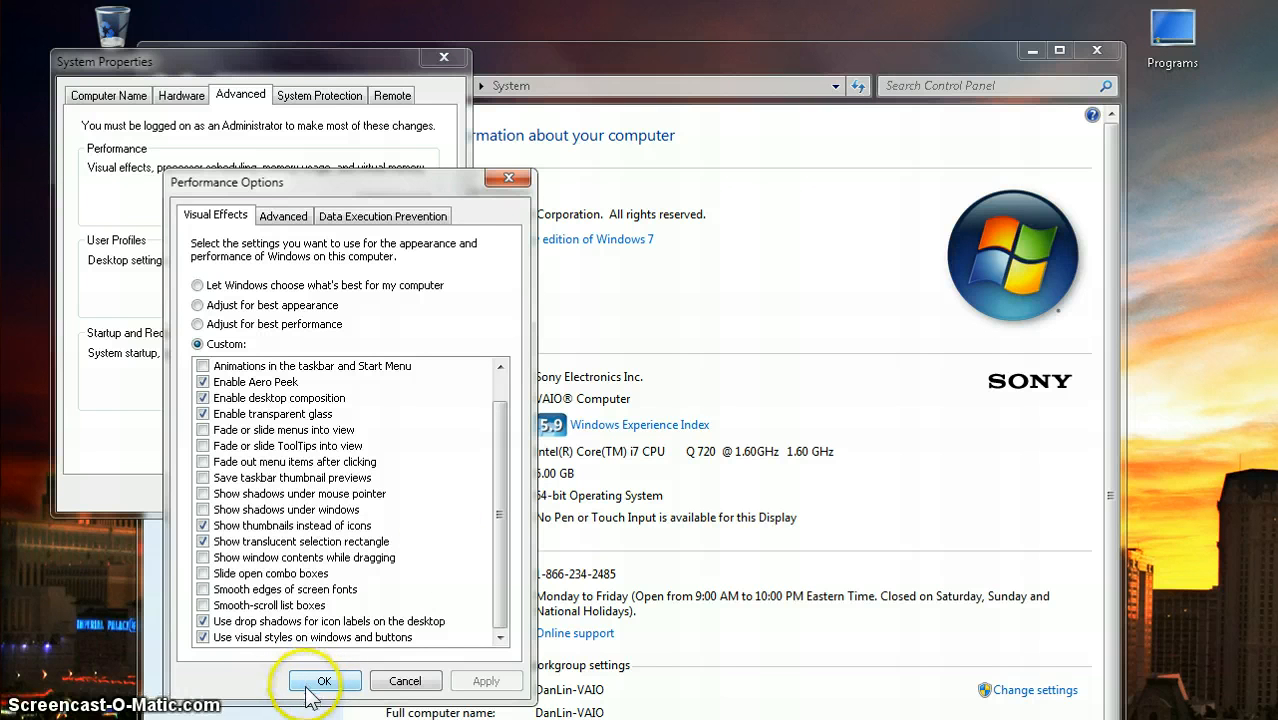
Review the custom paging file size for drive C in Virtual Memory alongside the computer's installed memory, and accept the settings.
{"action": "left_click", "coordinate": [285, 222]}
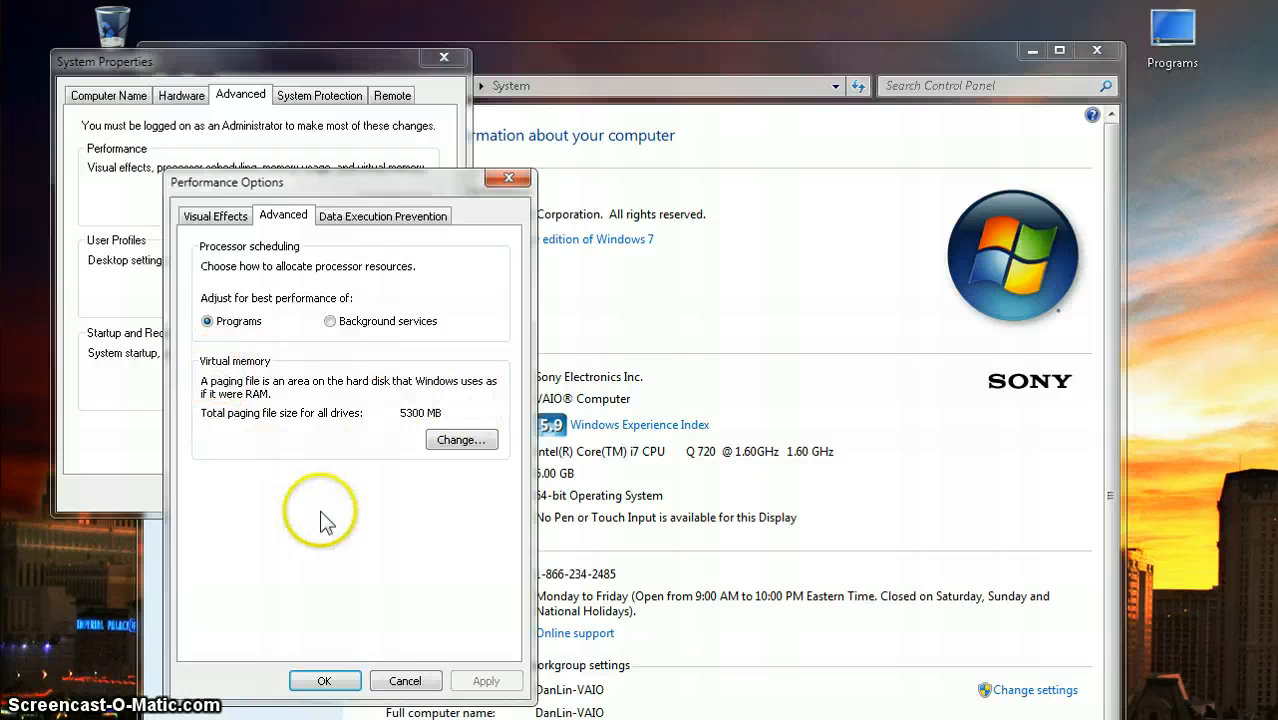
{"action": "left_click", "coordinate": [458, 441]}
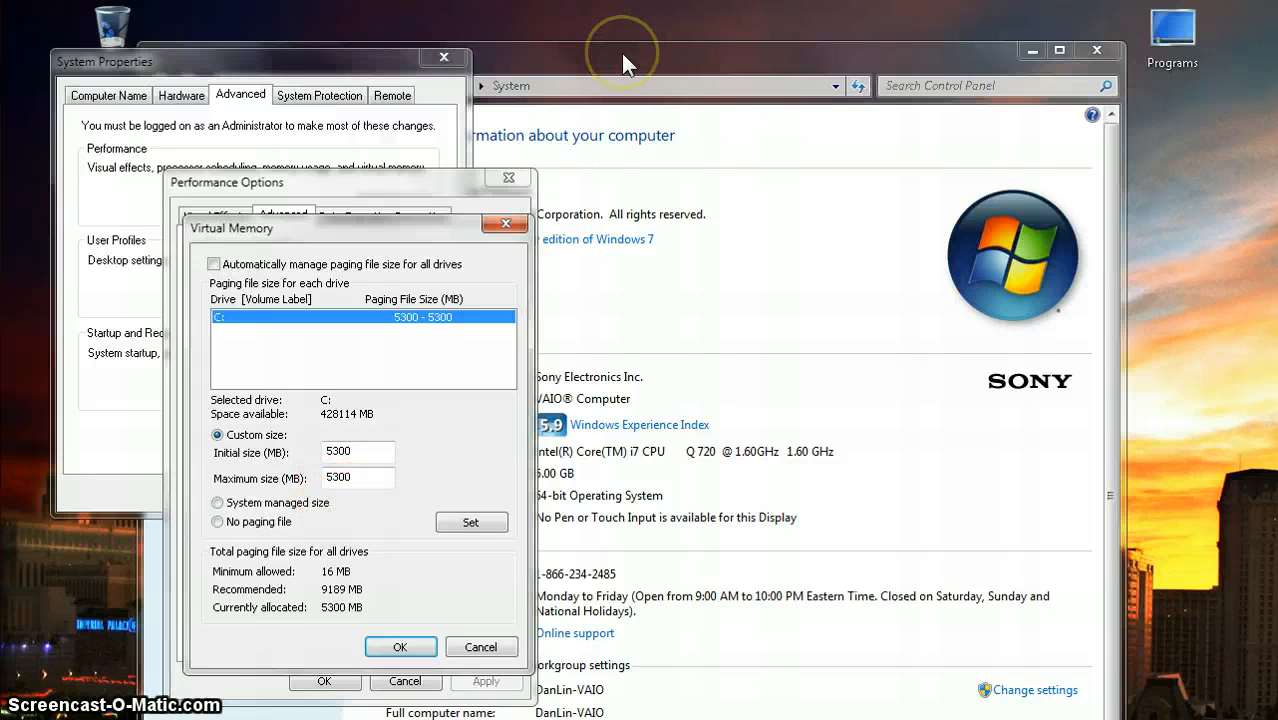
{"action": "left_click_drag", "start_coordinate": [621, 53], "coordinate": [673, 22]}
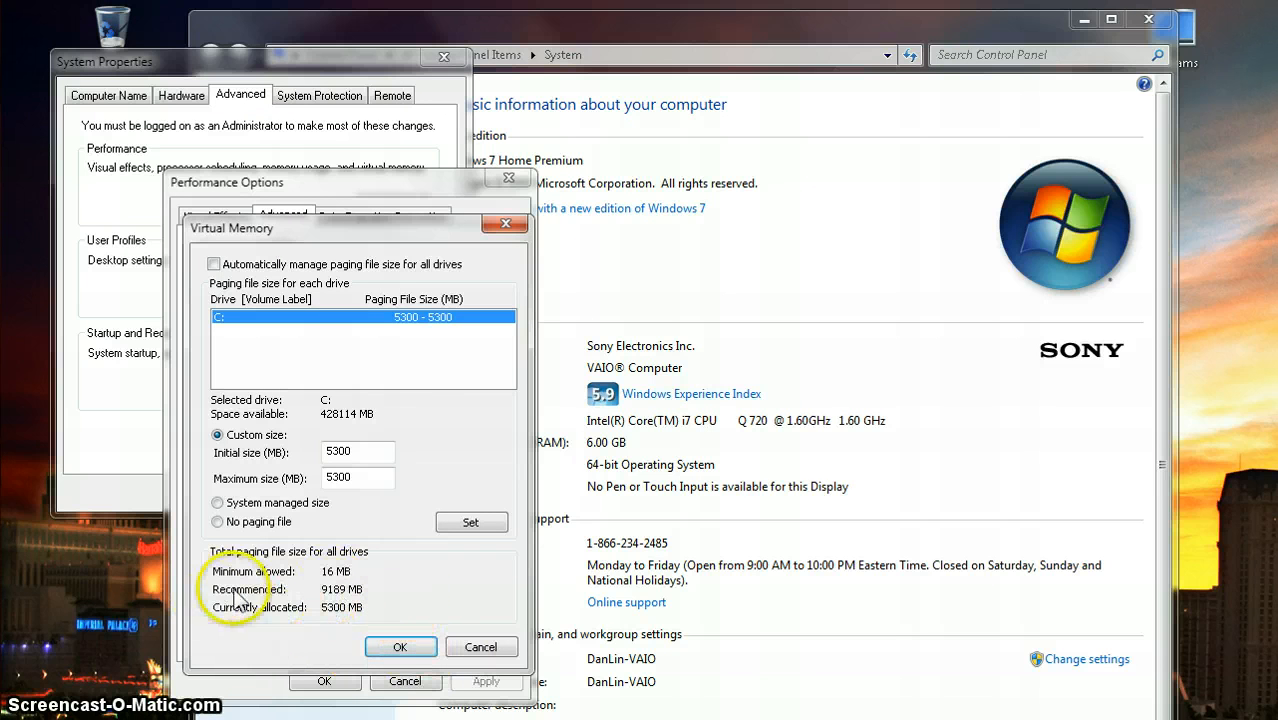
{"action": "left_click", "coordinate": [400, 648]}
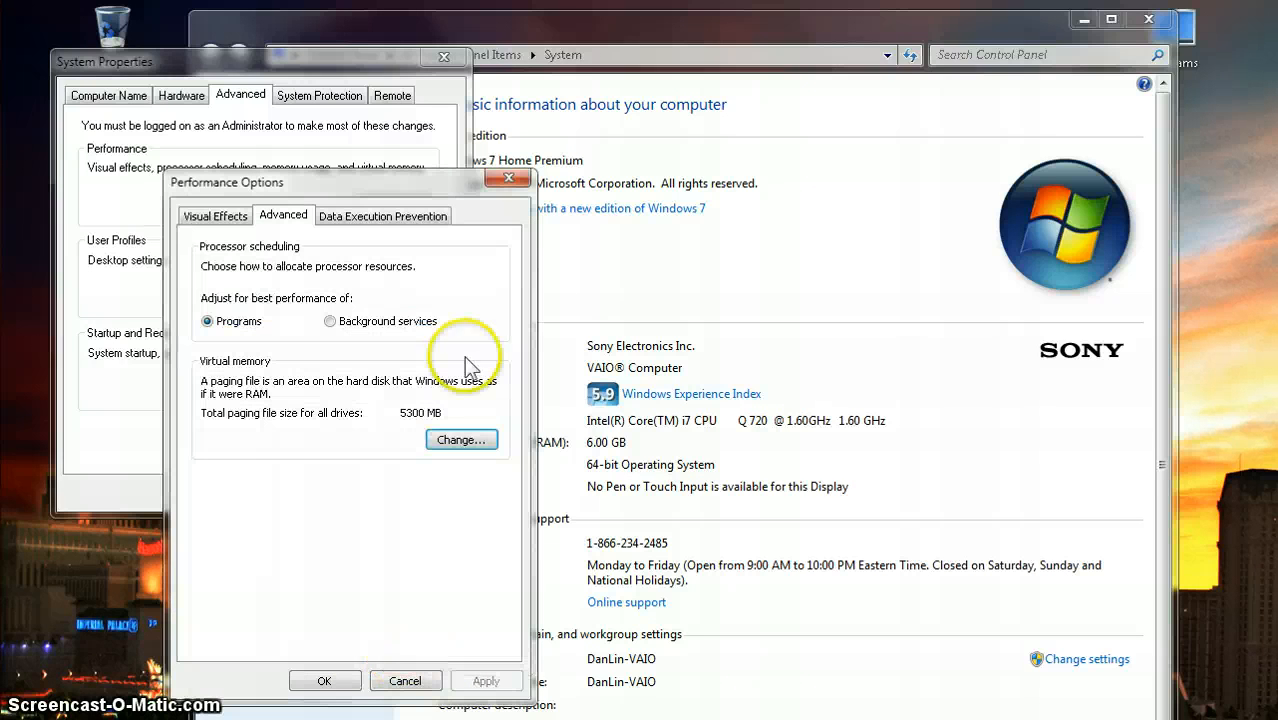
Accept and close Performance Options and System Properties, and close the System window.
{"action": "left_click", "coordinate": [322, 683]}
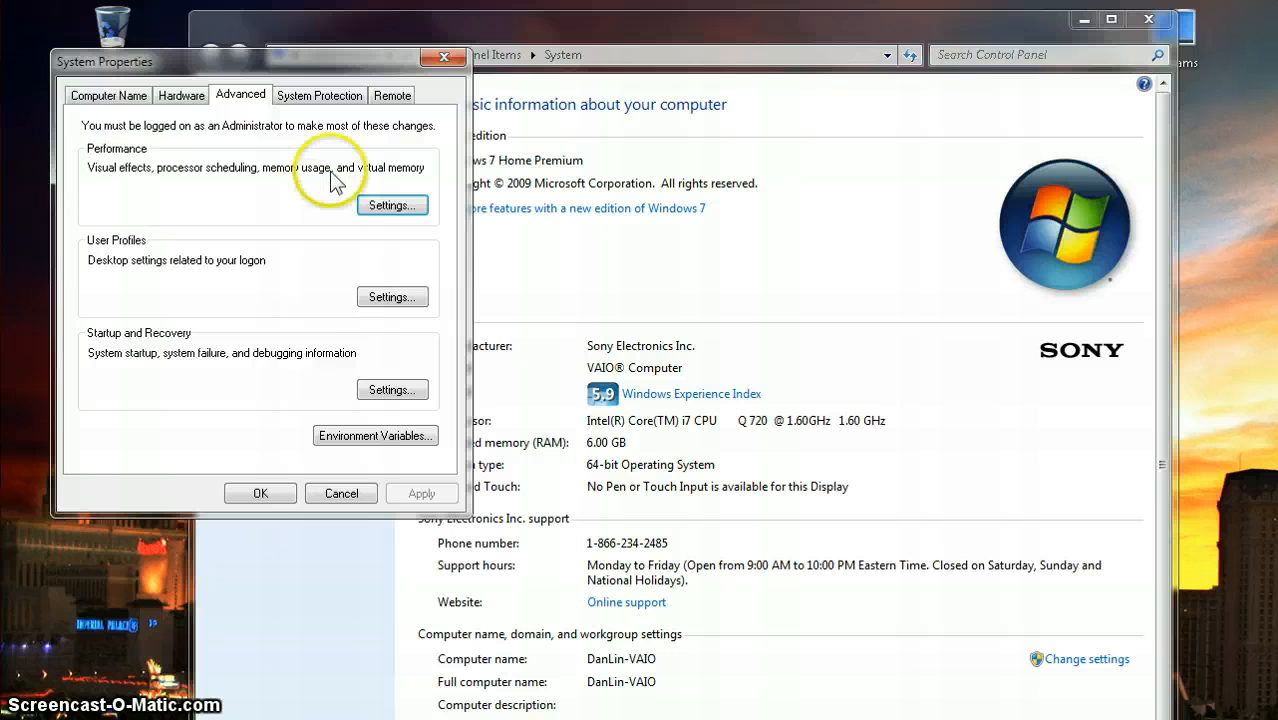
{"action": "left_click", "coordinate": [260, 495]}
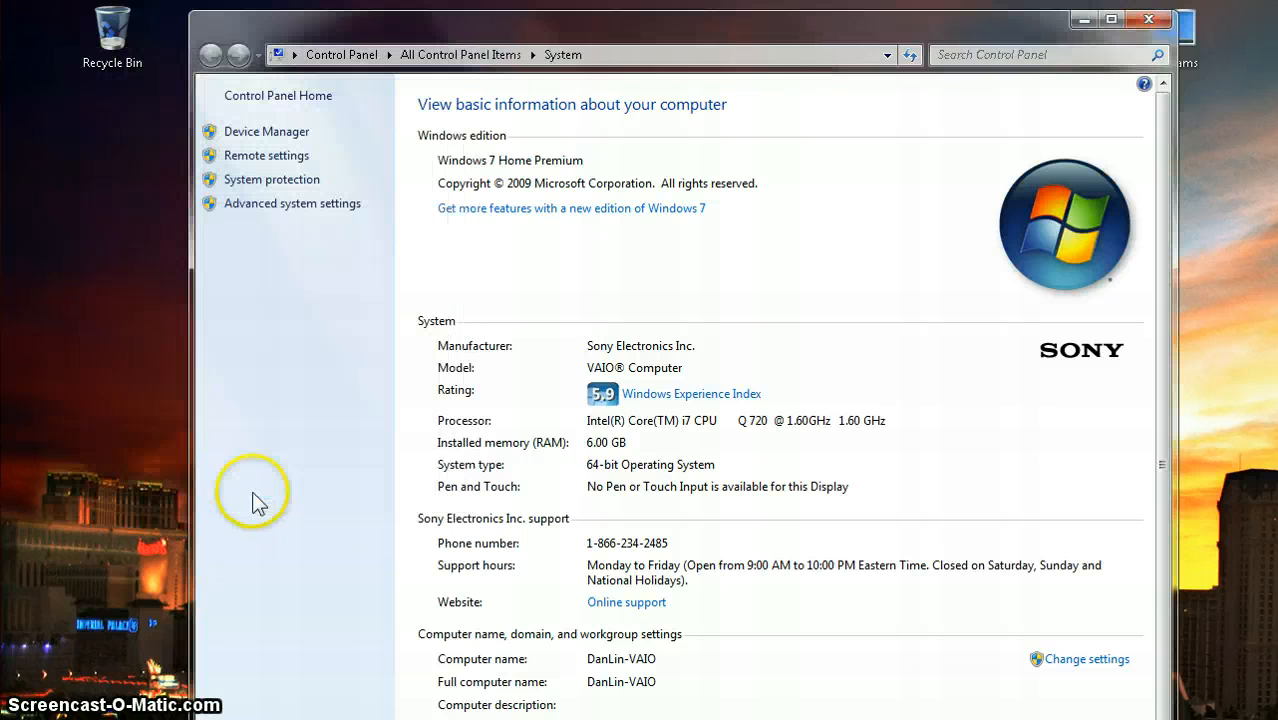
{"action": "left_click", "coordinate": [1148, 22]}
Run msconfig, show the startup items in System Configuration and move its window to the upper middle of the desktop.
{"action": "mouse_move", "coordinate": [8, 40]}
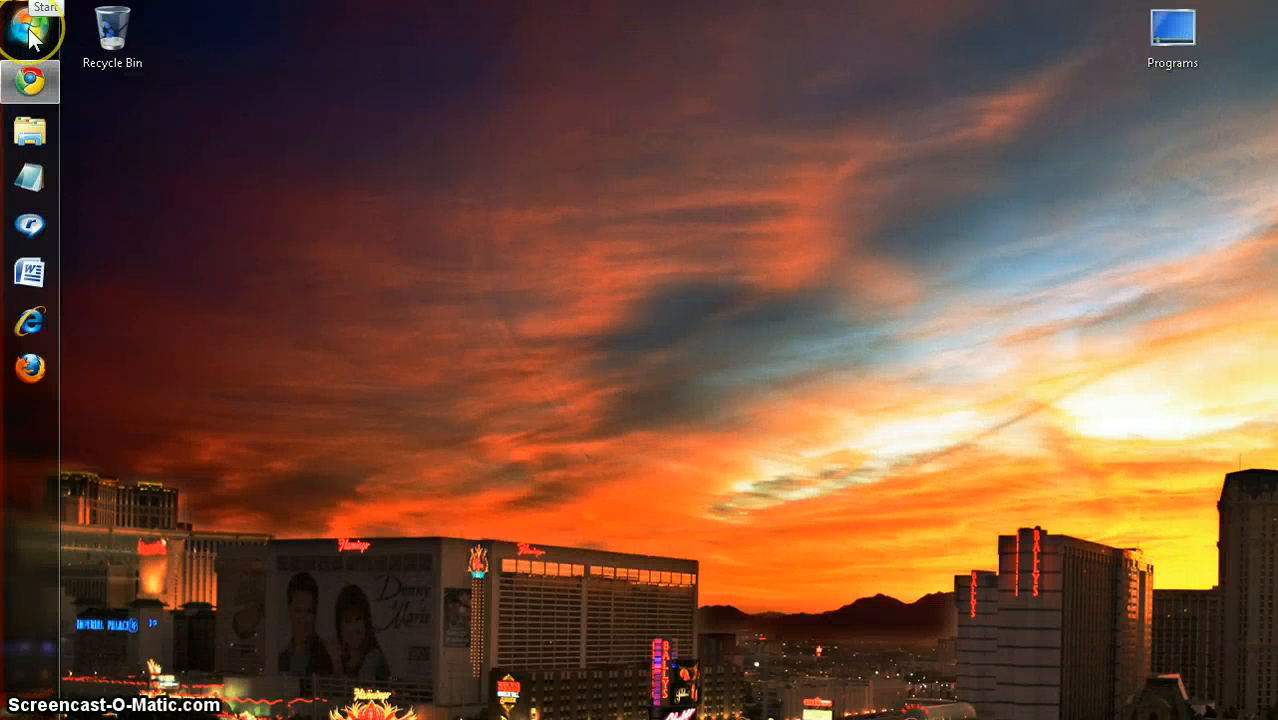
{"action": "left_click", "coordinate": [30, 36]}
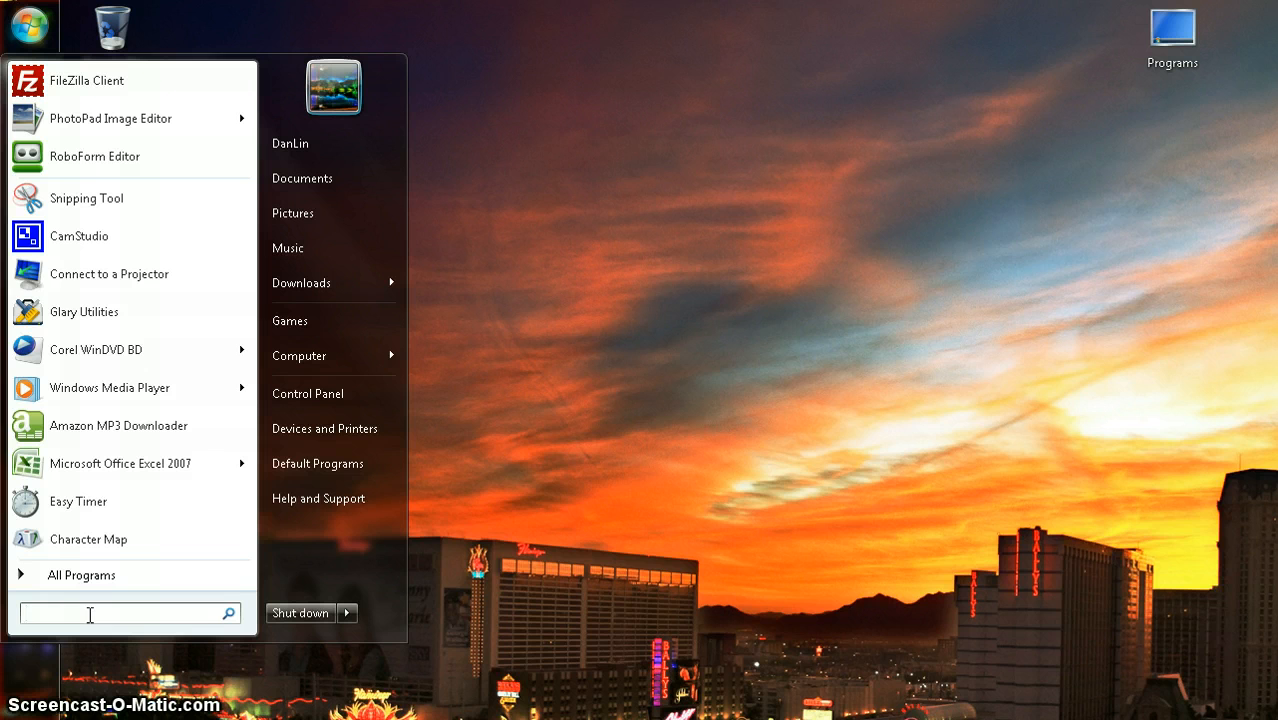
{"action": "type", "text": "ms"}
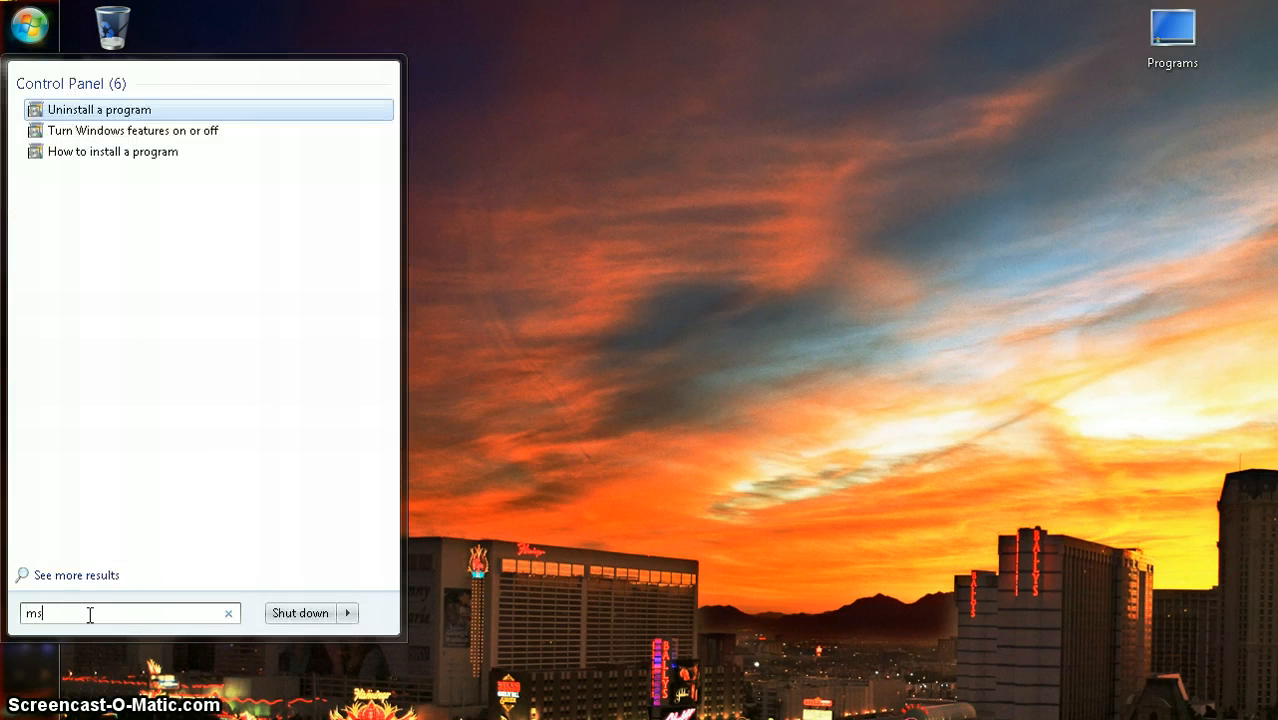
{"action": "type", "text": "config"}
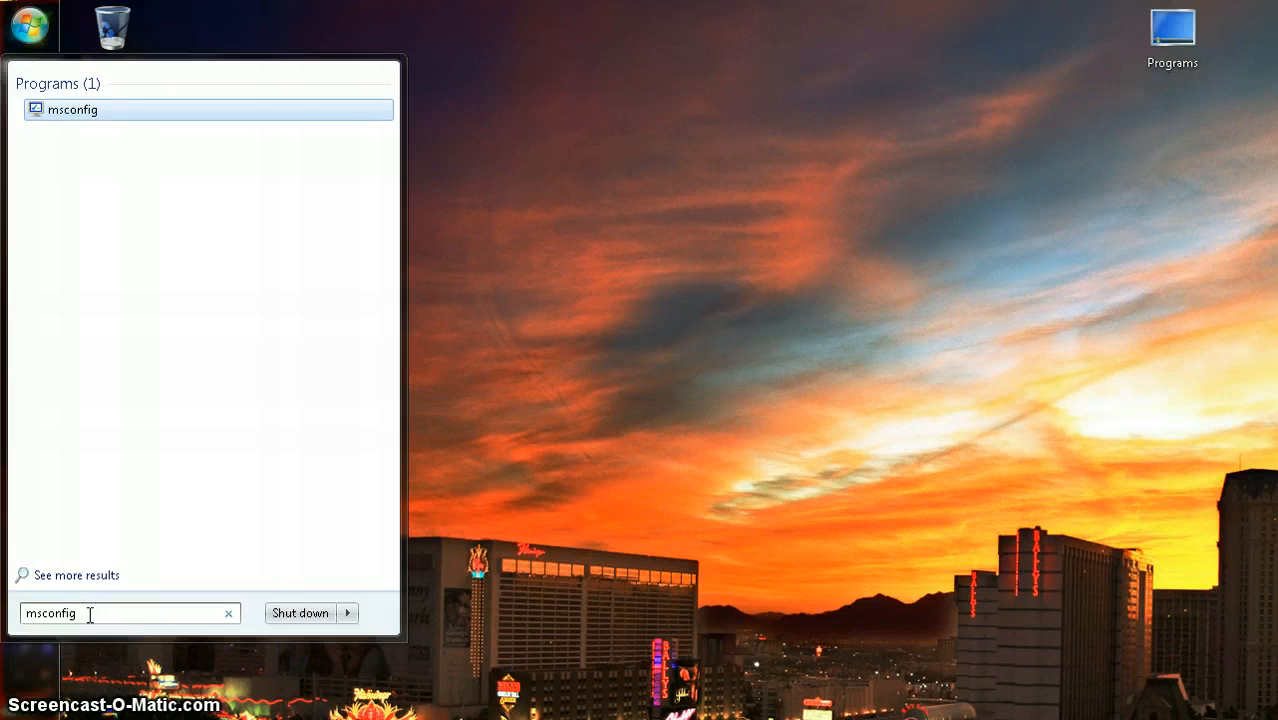
{"action": "key", "text": "Return"}
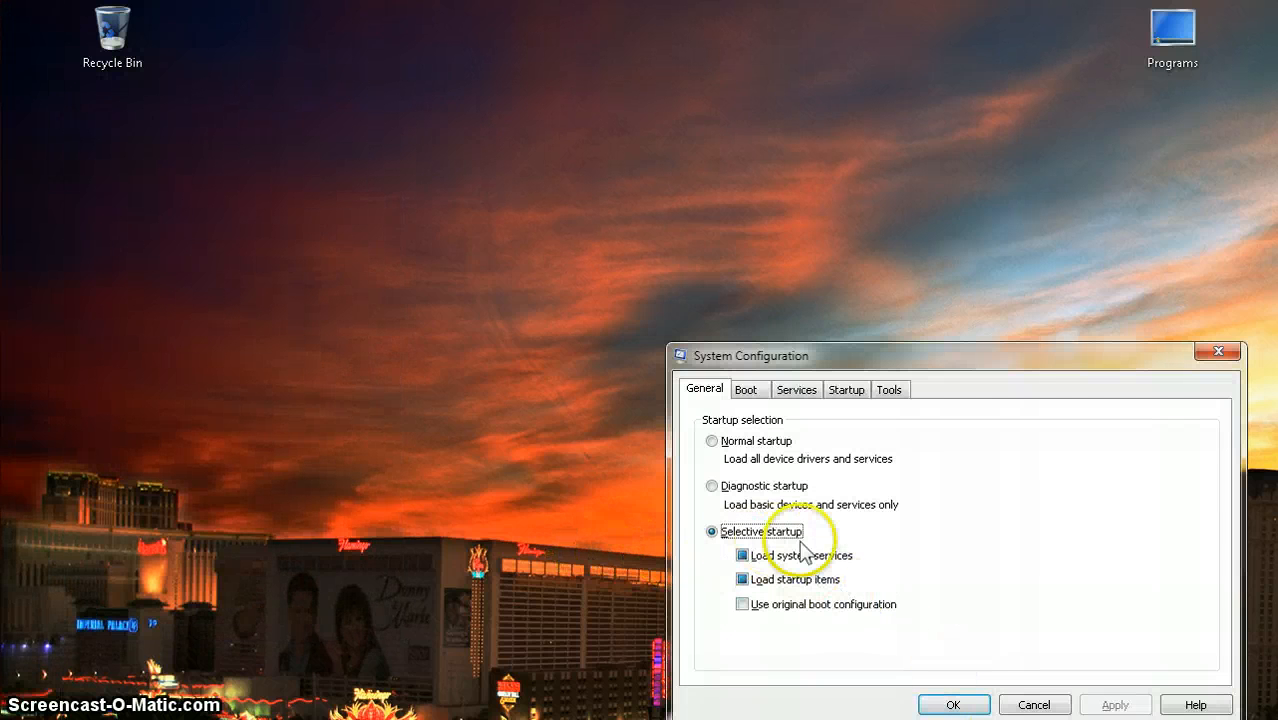
{"action": "left_click", "coordinate": [845, 392]}
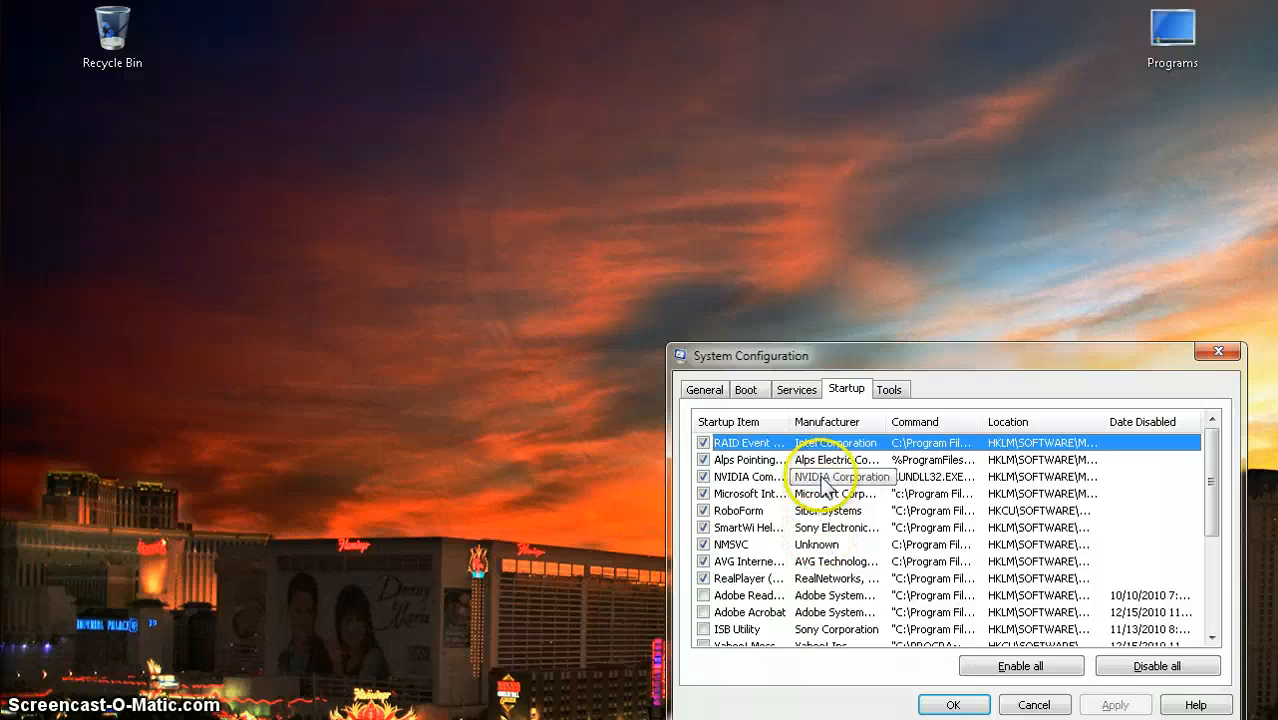
{"action": "left_click_drag", "start_coordinate": [997, 364], "coordinate": [673, 93]}
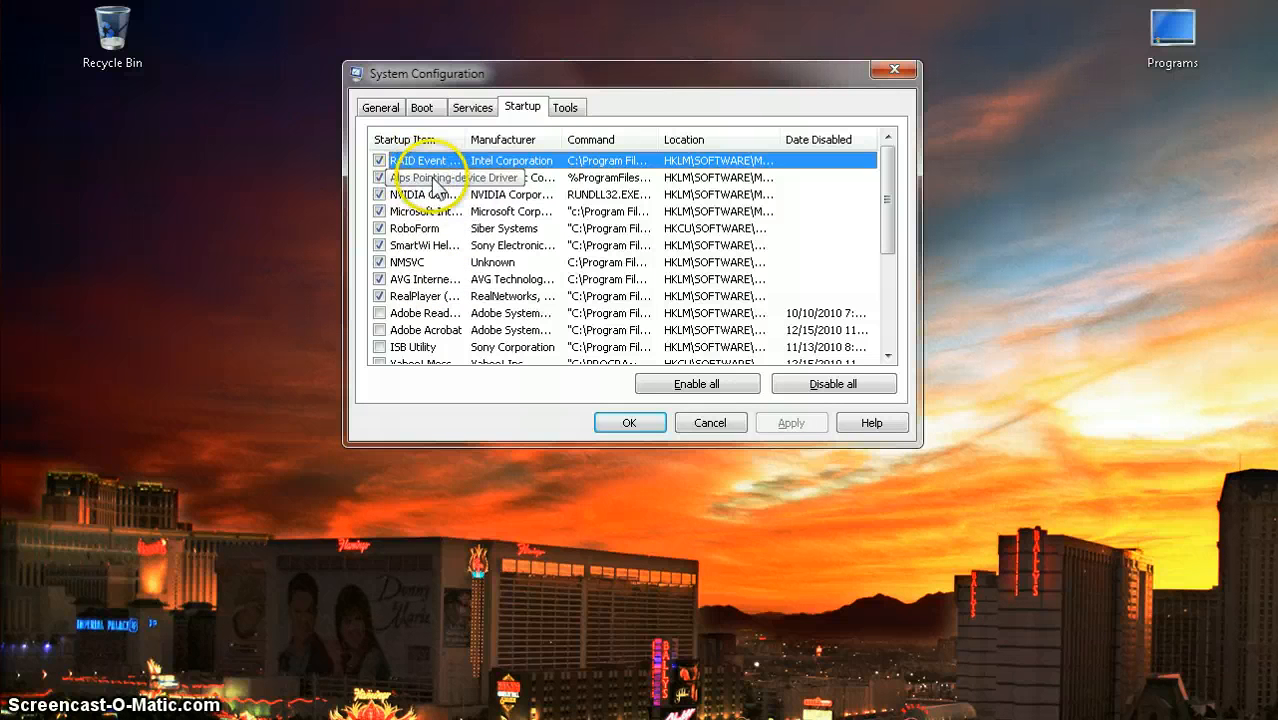
Disable the RealPlayer startup item and look through the other startup items.
{"action": "left_click", "coordinate": [450, 255]}
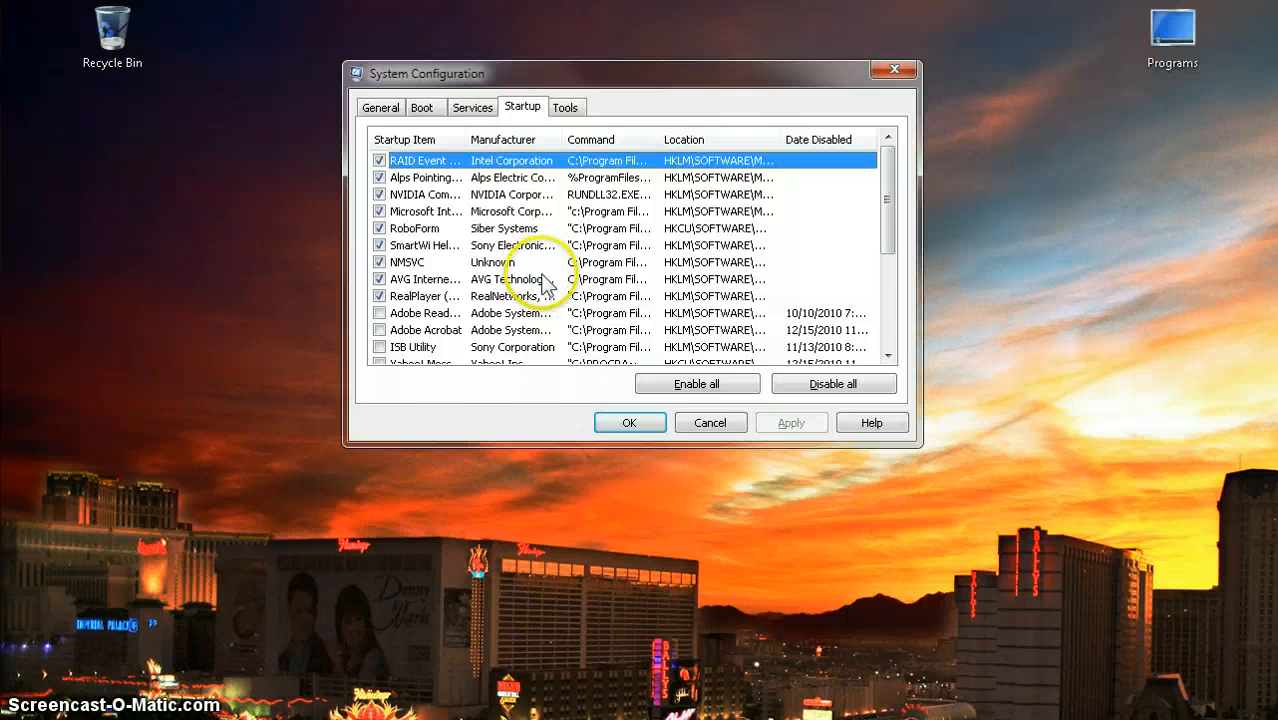
{"action": "left_click", "coordinate": [380, 296]}
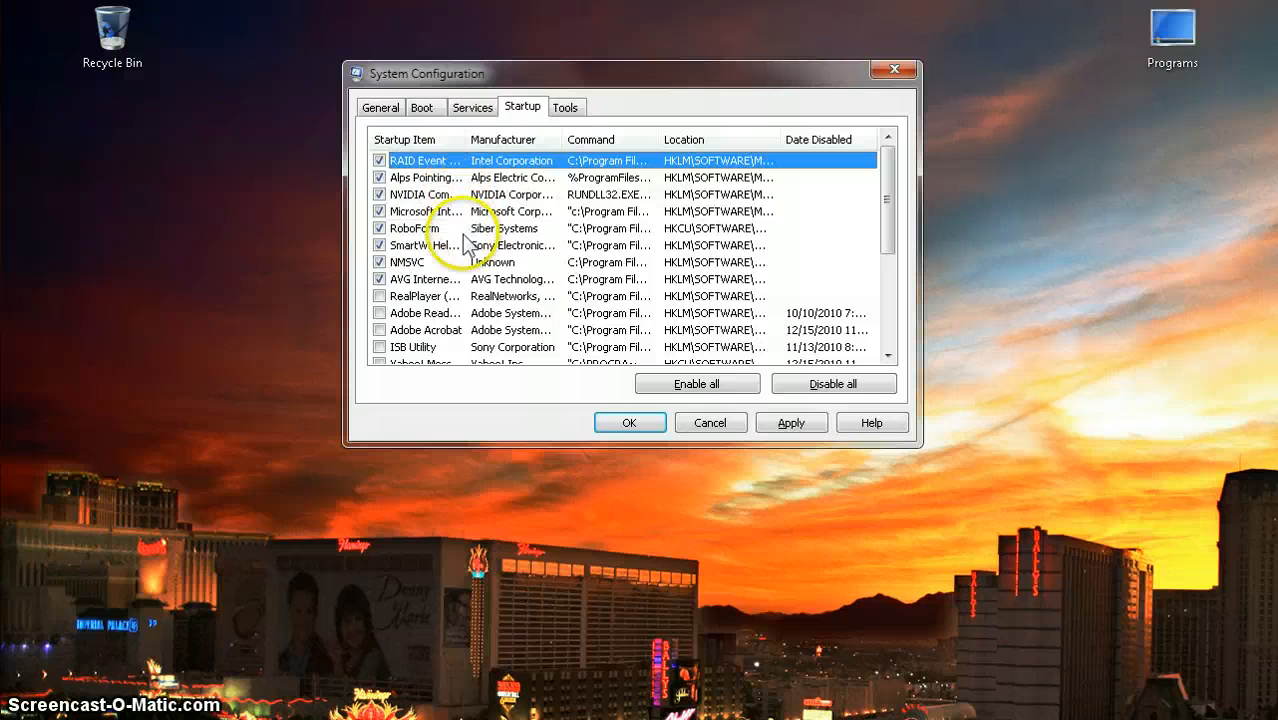
{"action": "scroll", "coordinate": [700, 230], "scroll_direction": "down", "scroll_amount": 2}
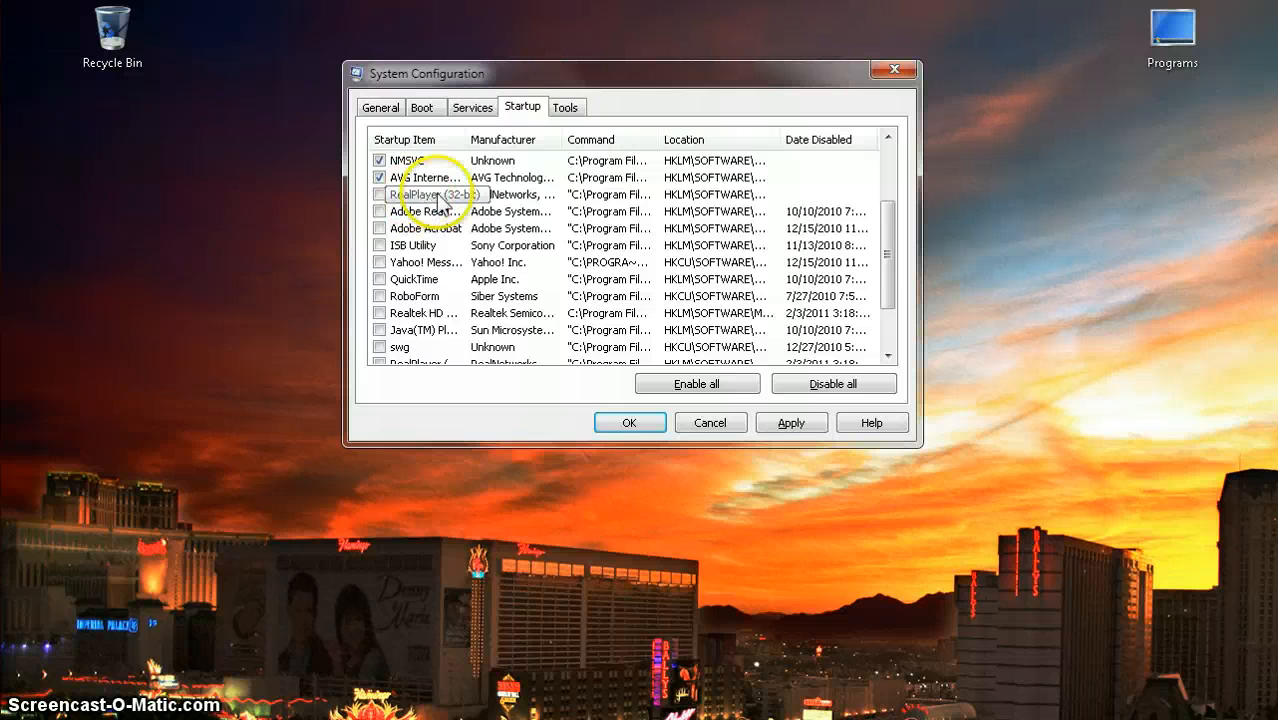
{"action": "scroll", "coordinate": [447, 245], "scroll_direction": "down", "scroll_amount": 1}
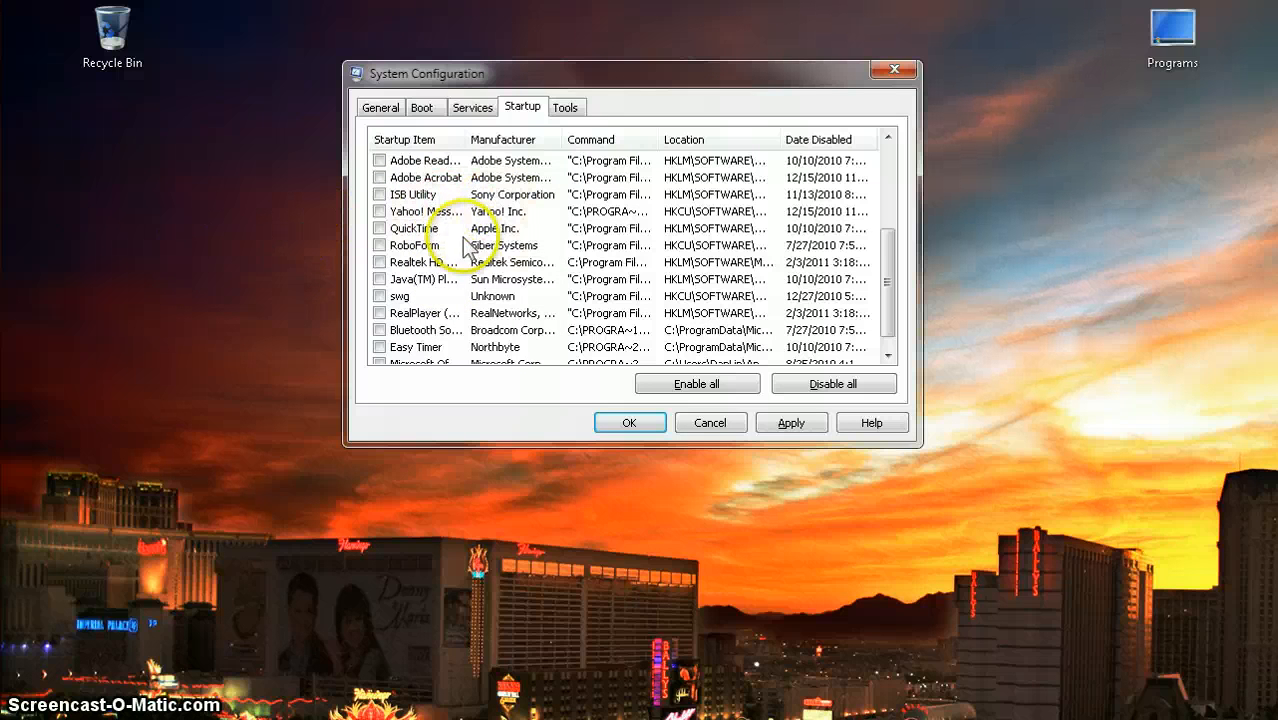
{"action": "scroll", "coordinate": [450, 280], "scroll_direction": "down", "scroll_amount": 1}
{"action": "scroll", "coordinate": [470, 330], "scroll_direction": "up", "scroll_amount": 2}
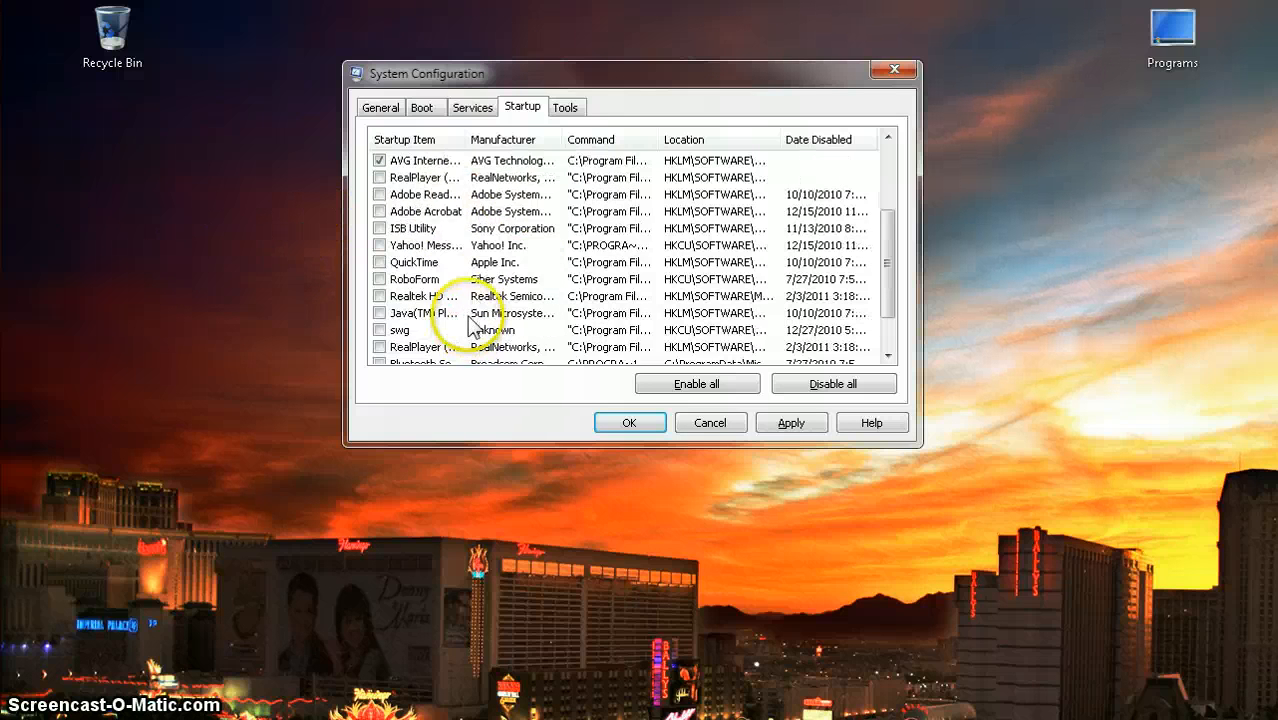
Widen the Manufacturer column and examine which companies the startup items belong to.
{"action": "left_click_drag", "start_coordinate": [558, 145], "coordinate": [680, 140]}
{"action": "scroll", "coordinate": [660, 257], "scroll_direction": "up", "scroll_amount": 2}
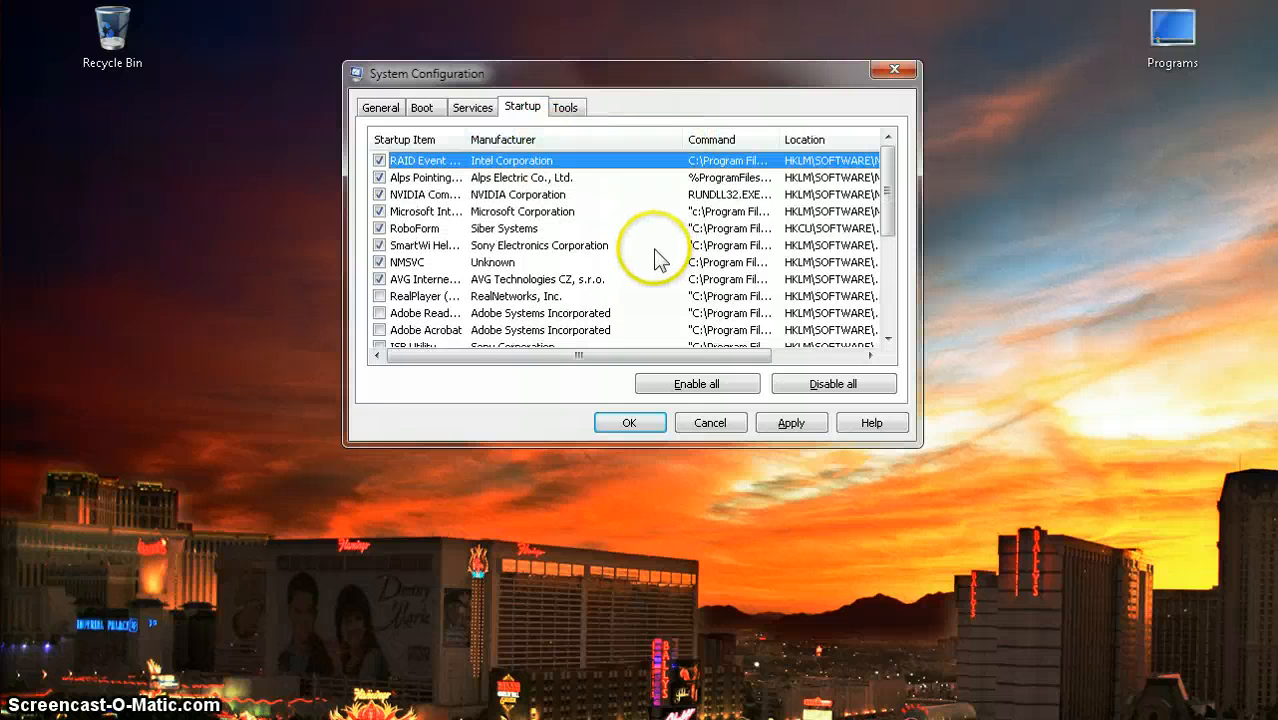
{"action": "left_click", "coordinate": [621, 208]}
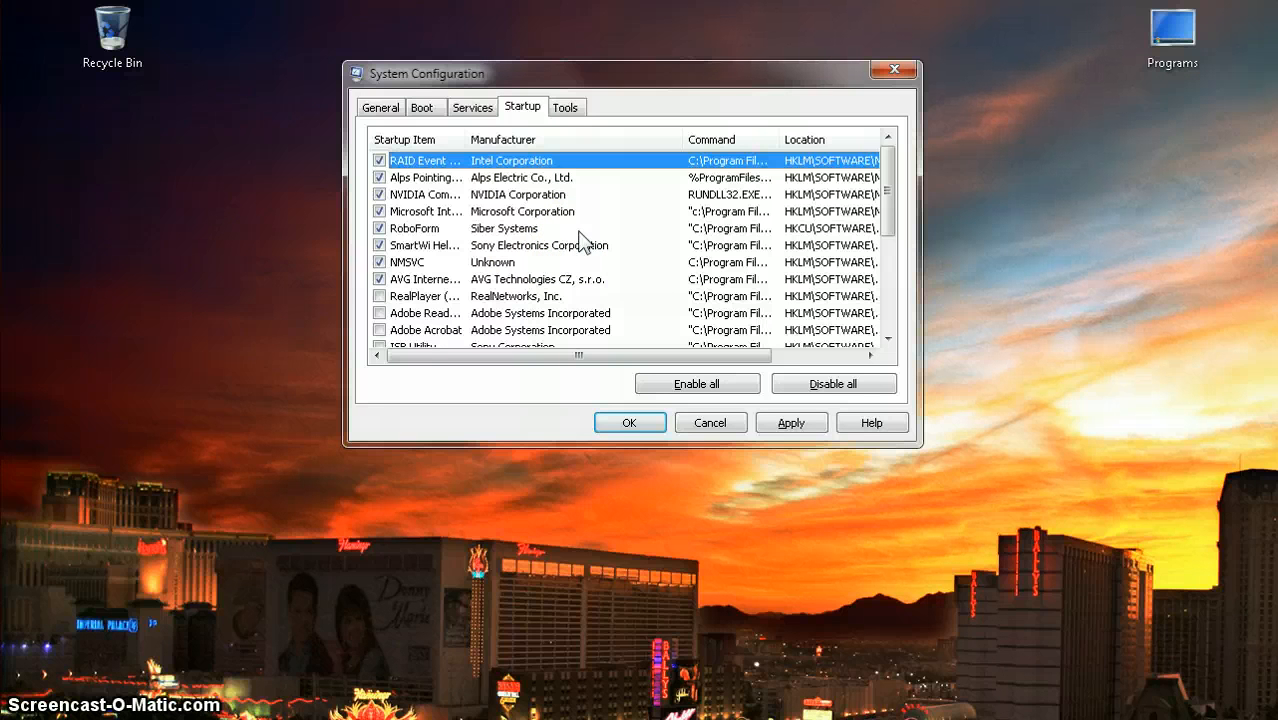
{"action": "scroll", "coordinate": [583, 240], "scroll_direction": "down", "scroll_amount": 2}
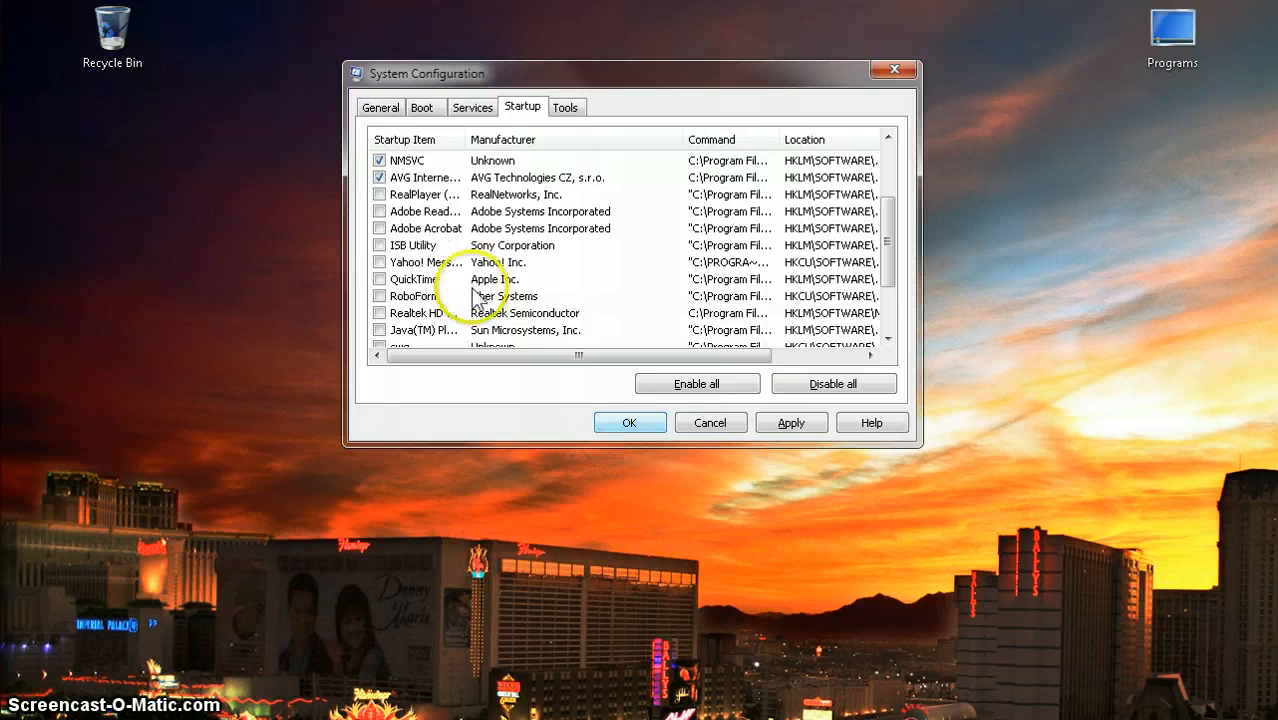
{"action": "scroll", "coordinate": [471, 285], "scroll_direction": "up", "scroll_amount": 3}
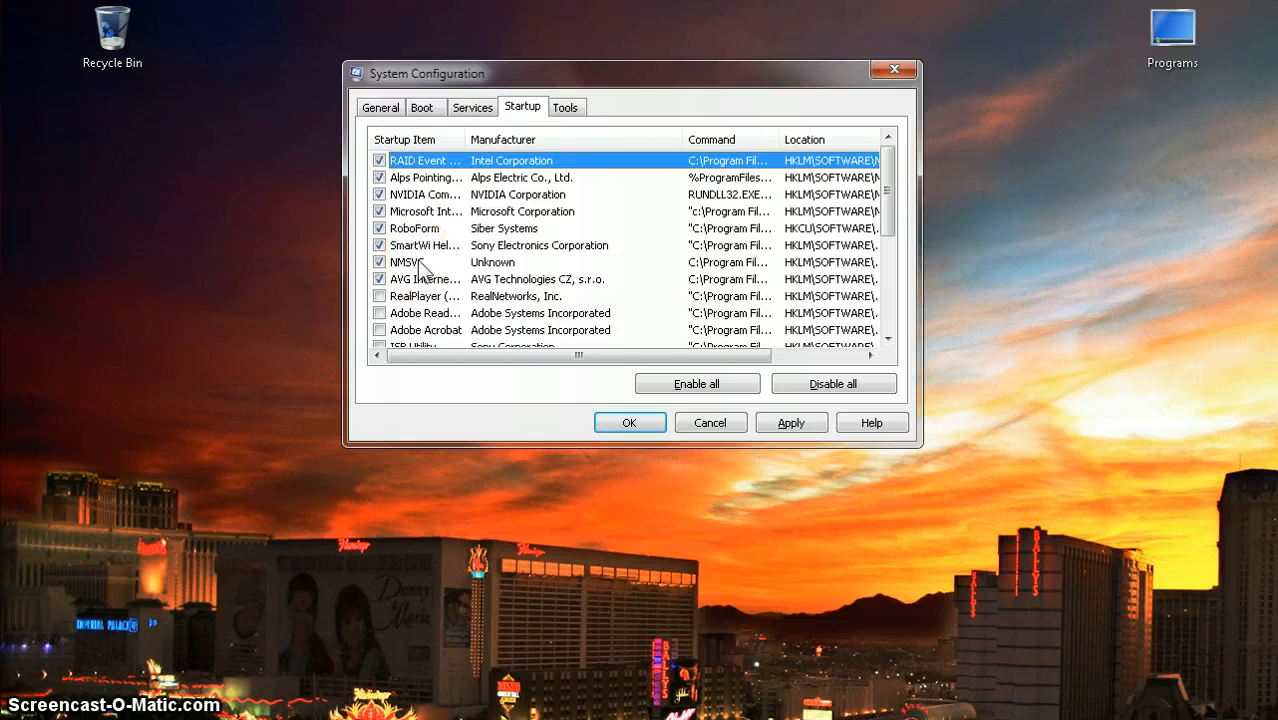
Apply the startup changes, close System Configuration and dismiss the restart prompt without restarting.
{"action": "left_click", "coordinate": [790, 423]}
{"action": "left_click", "coordinate": [625, 423]}
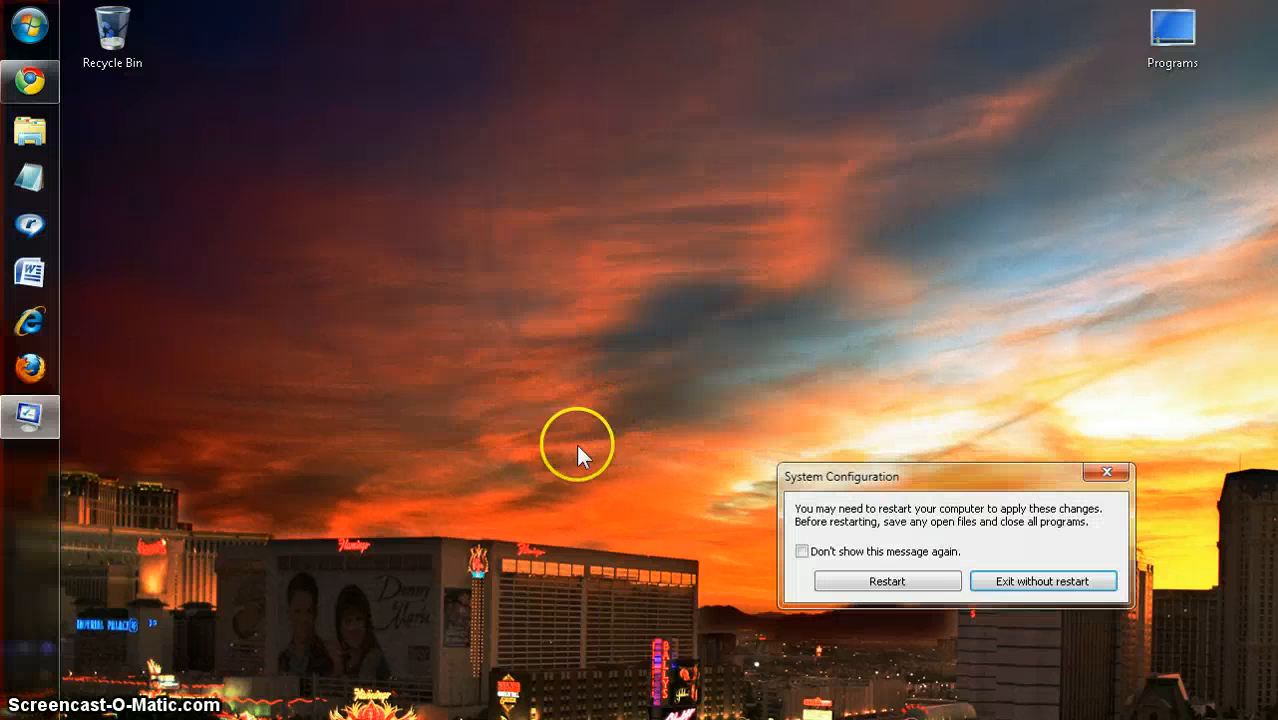
{"action": "left_click", "coordinate": [1108, 473]}
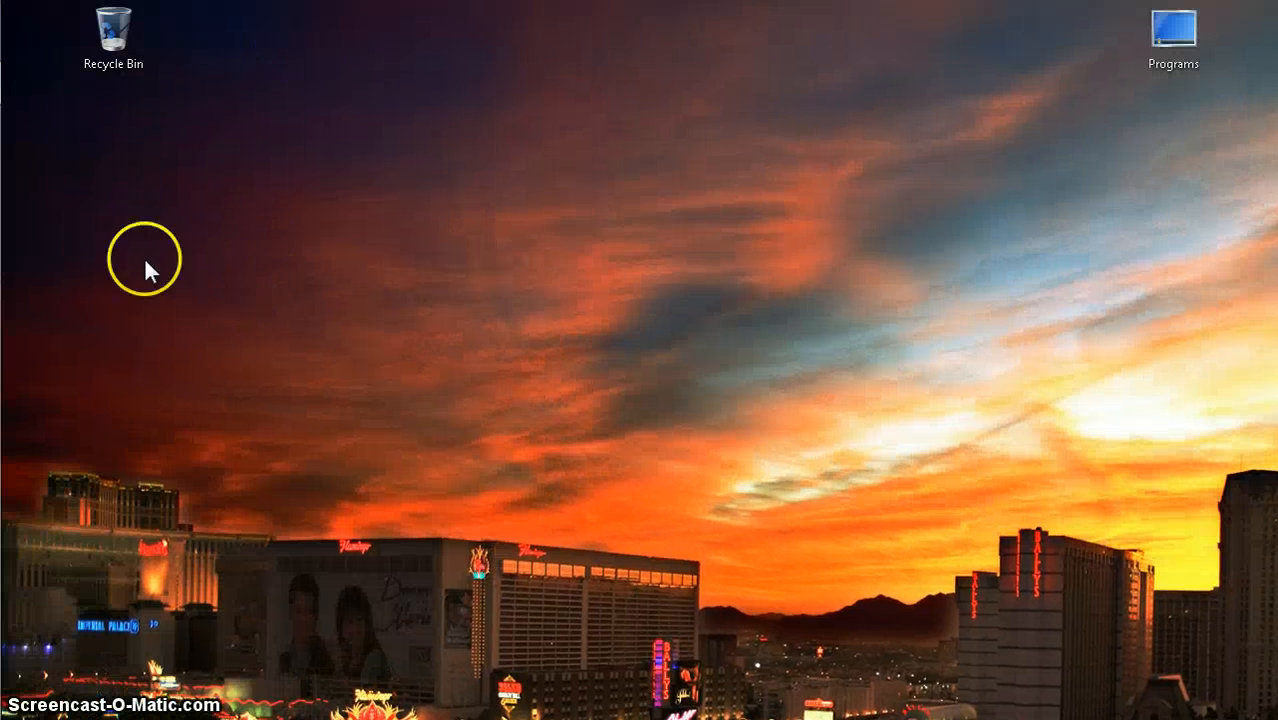
Open the Control Panel, look over its items and open Programs and Features.
{"action": "mouse_move", "coordinate": [32, 24]}
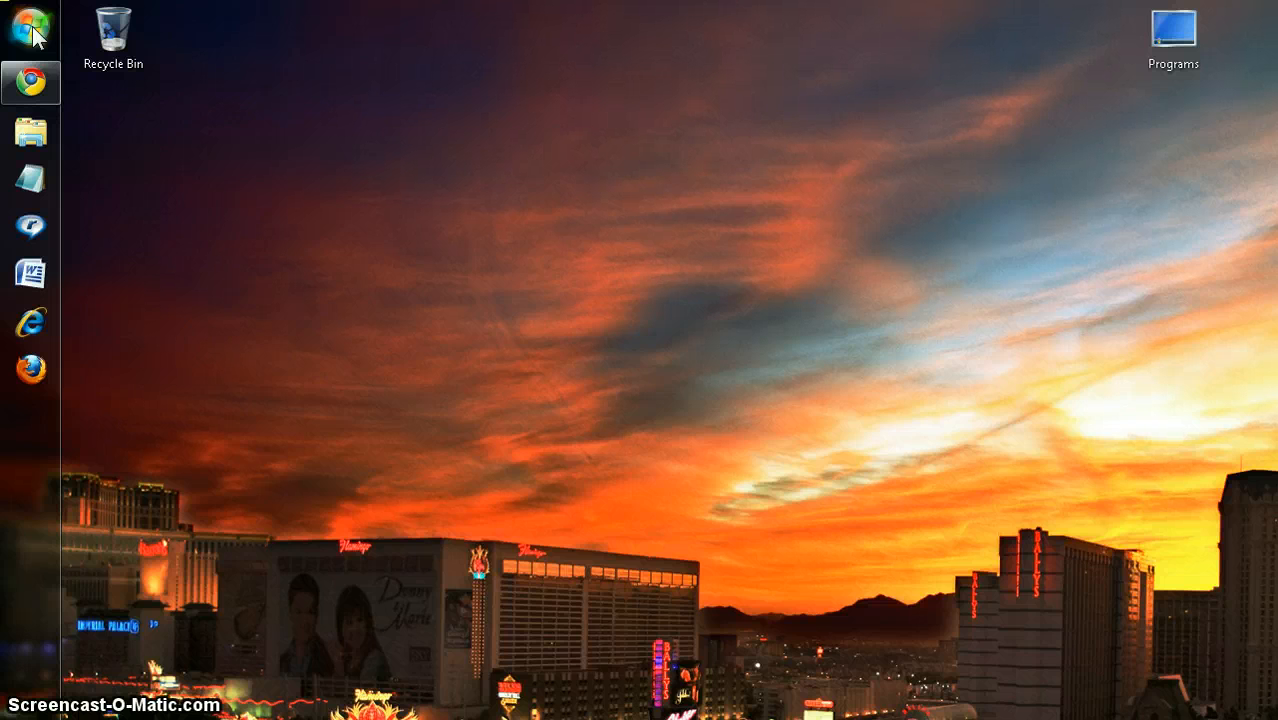
{"action": "left_click", "coordinate": [31, 28]}
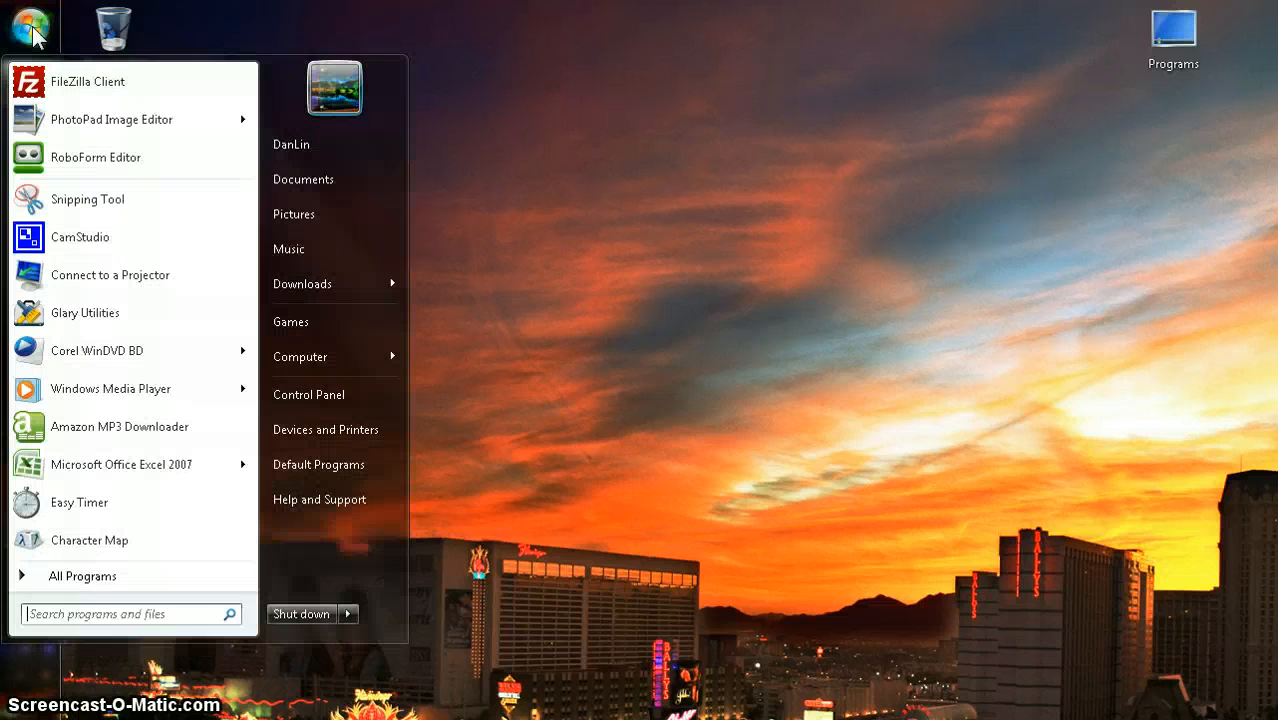
{"action": "left_click", "coordinate": [291, 395]}
{"action": "scroll", "coordinate": [519, 333], "scroll_direction": "down", "scroll_amount": 1}
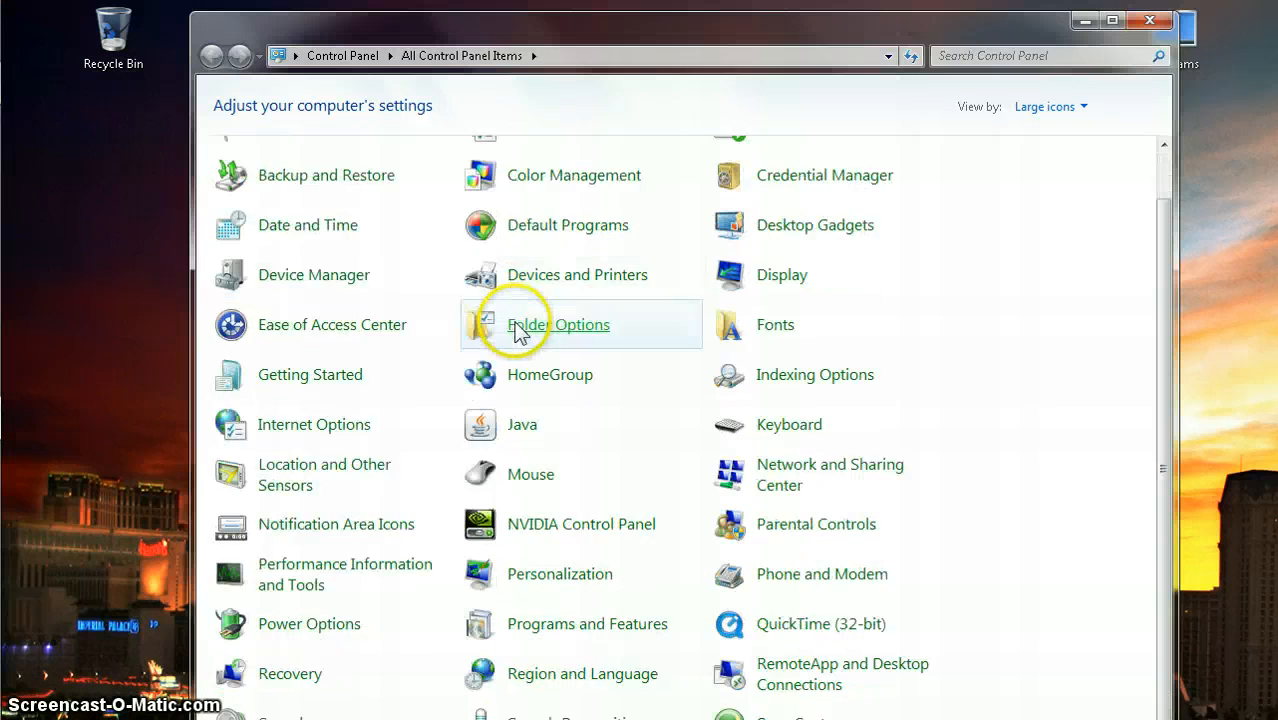
{"action": "scroll", "coordinate": [519, 333], "scroll_direction": "up", "scroll_amount": 1}
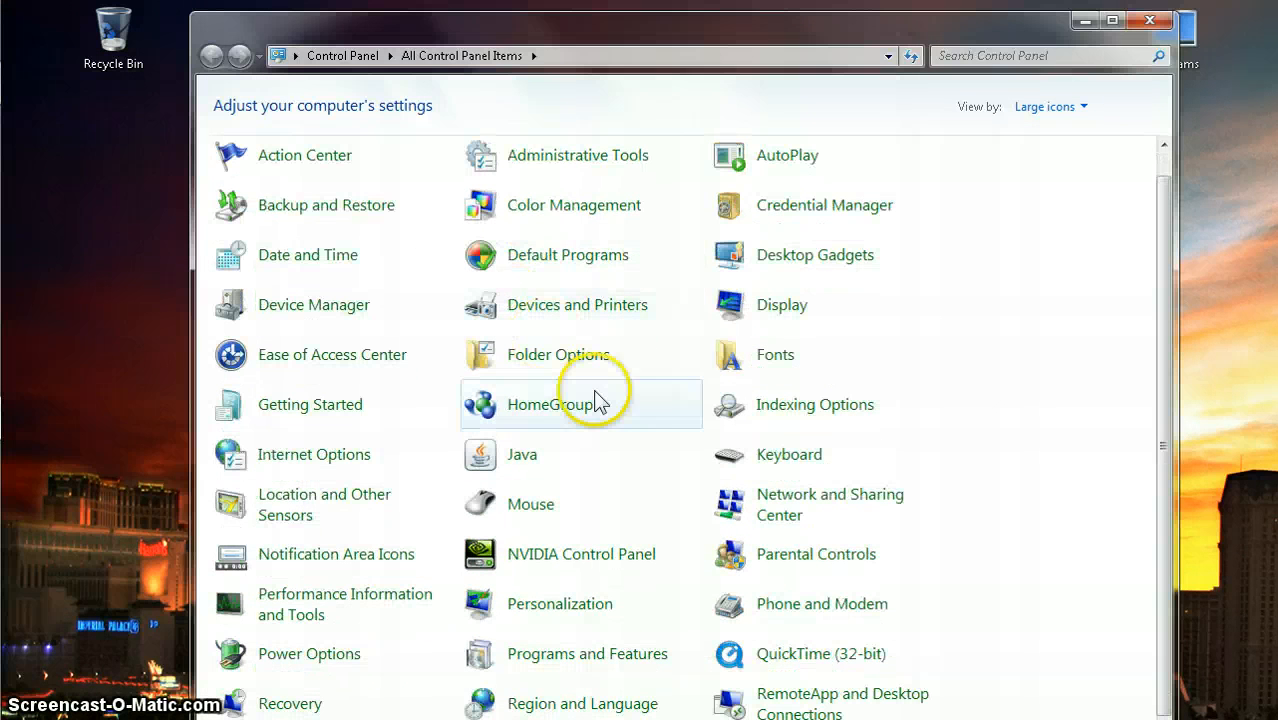
{"action": "left_click", "coordinate": [583, 503]}
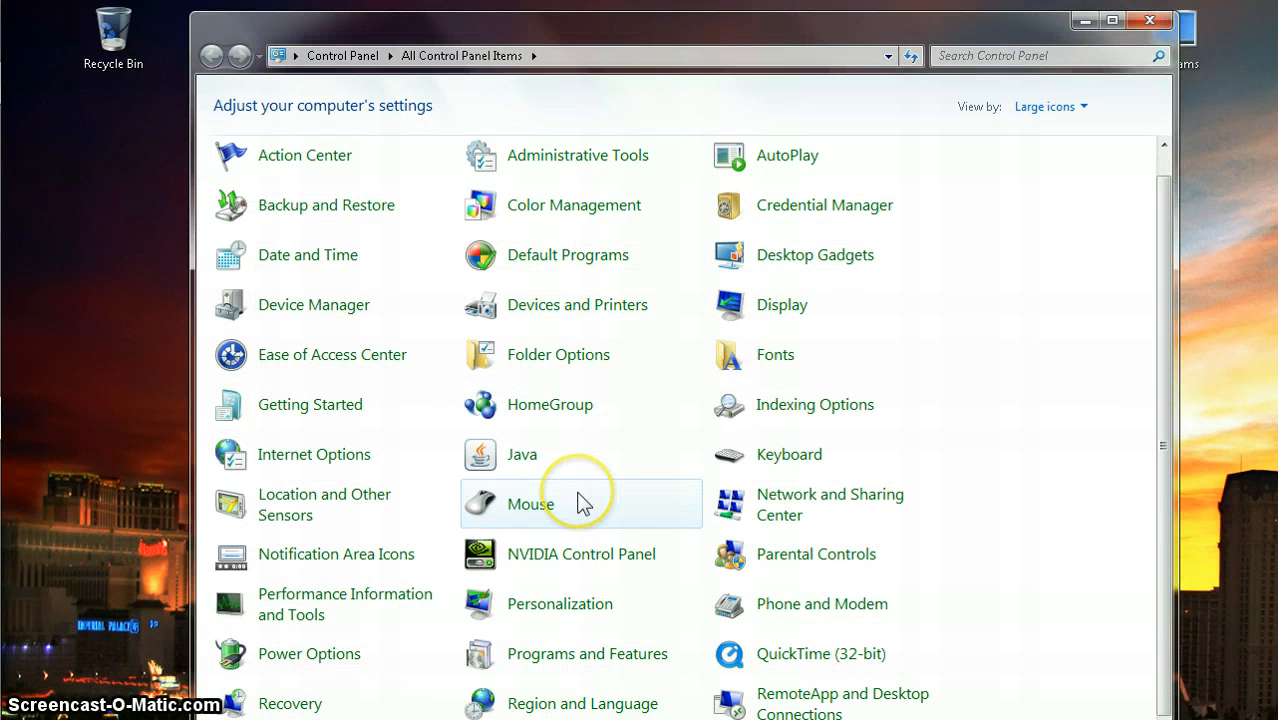
{"action": "scroll", "coordinate": [590, 415], "scroll_direction": "down", "scroll_amount": 1}
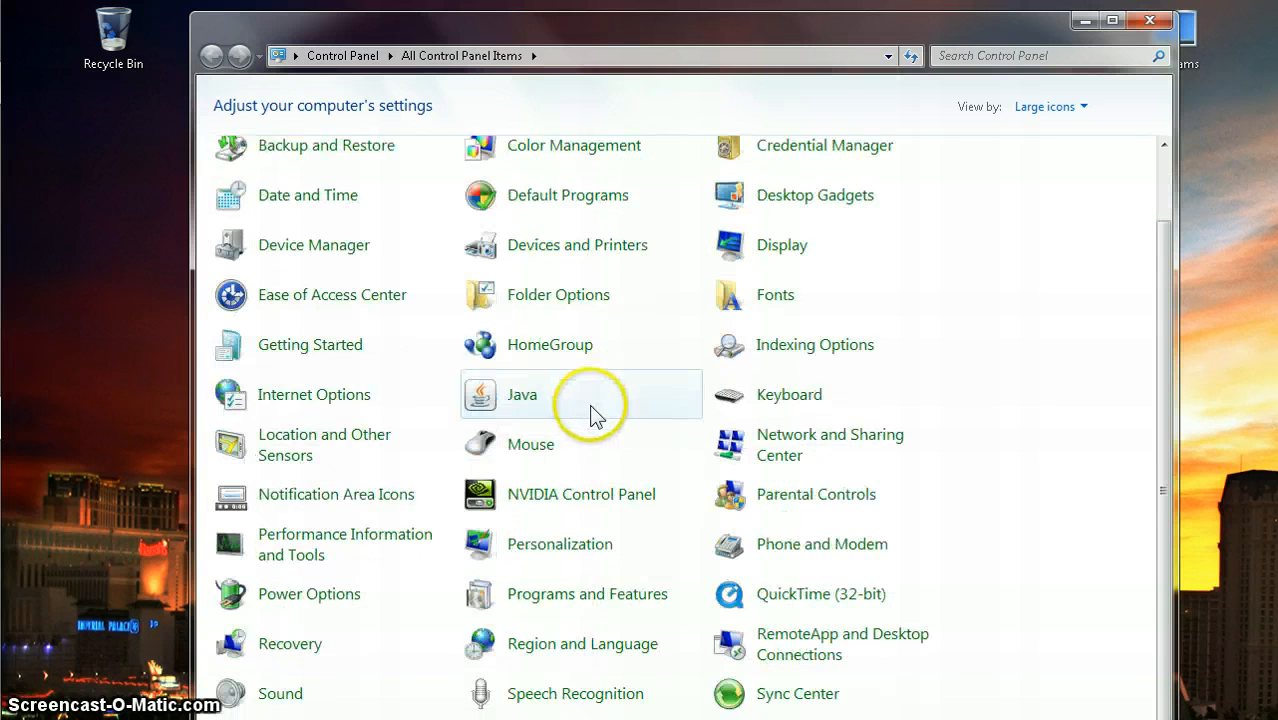
{"action": "scroll", "coordinate": [590, 415], "scroll_direction": "down", "scroll_amount": 2}
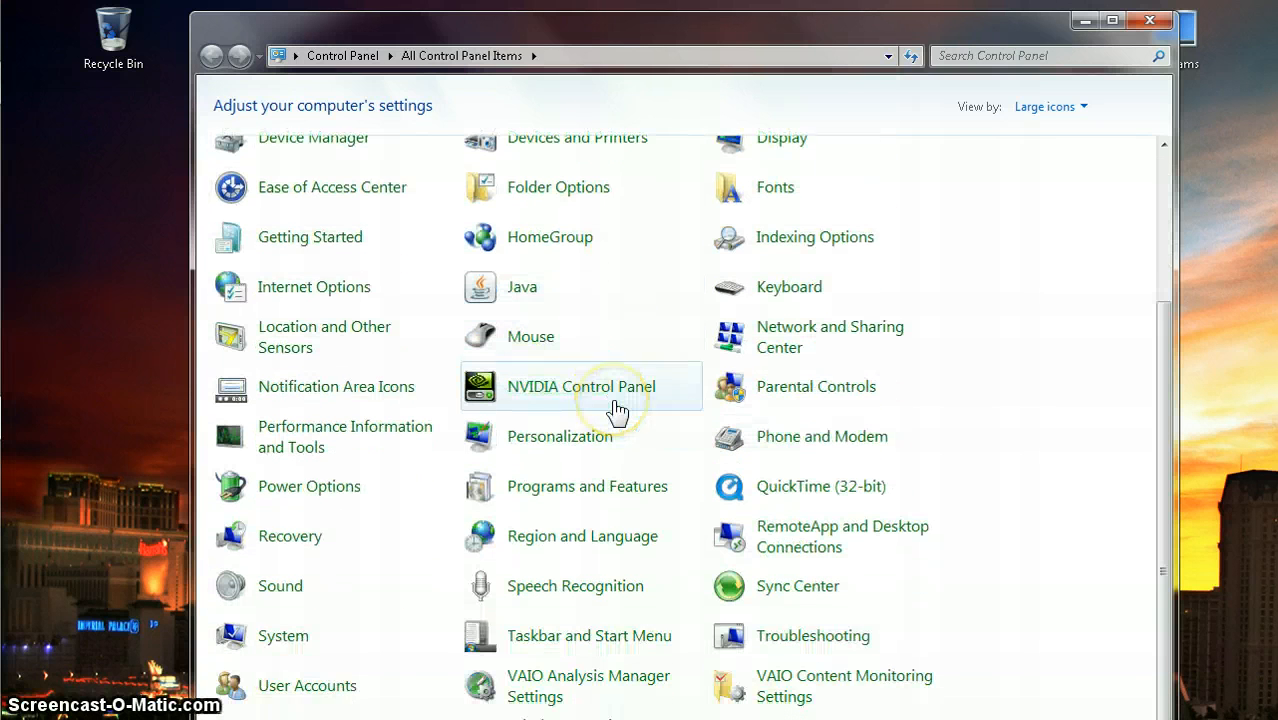
{"action": "left_click", "coordinate": [553, 498]}
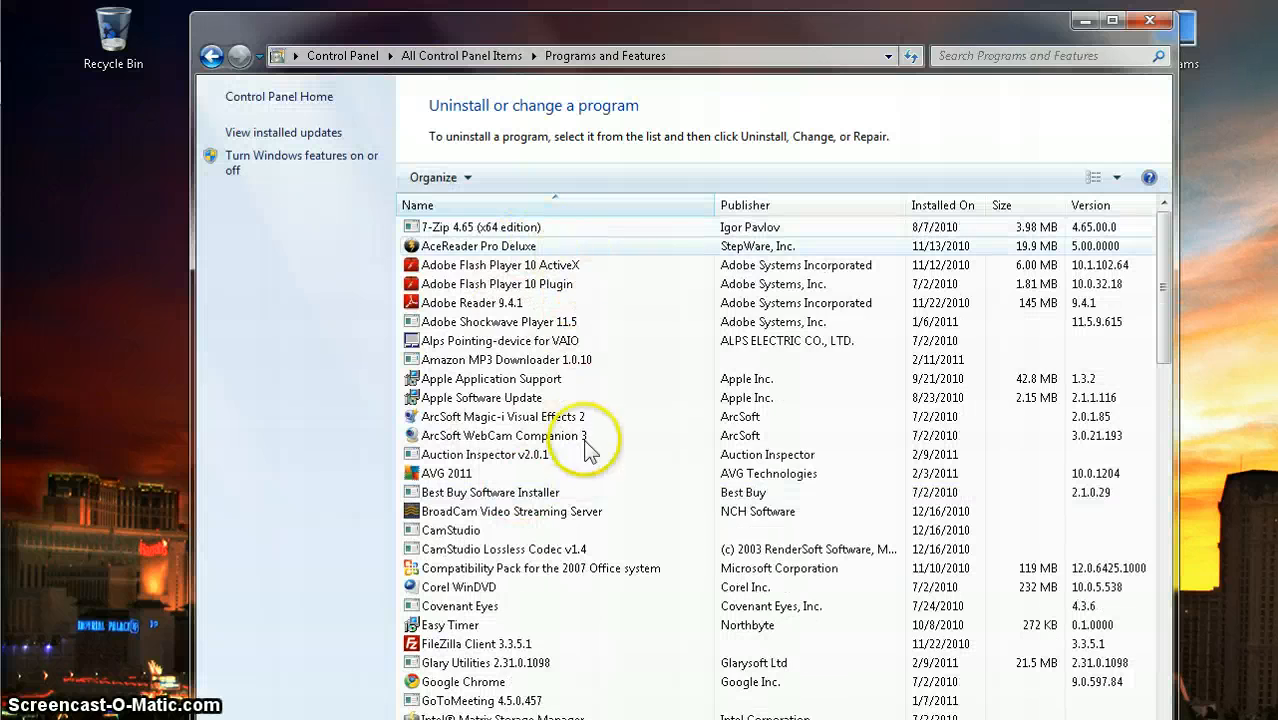
Examine the full list of installed programs down to its end for software that could be uninstalled.
{"action": "scroll", "coordinate": [560, 400], "scroll_direction": "down", "scroll_amount": 3}
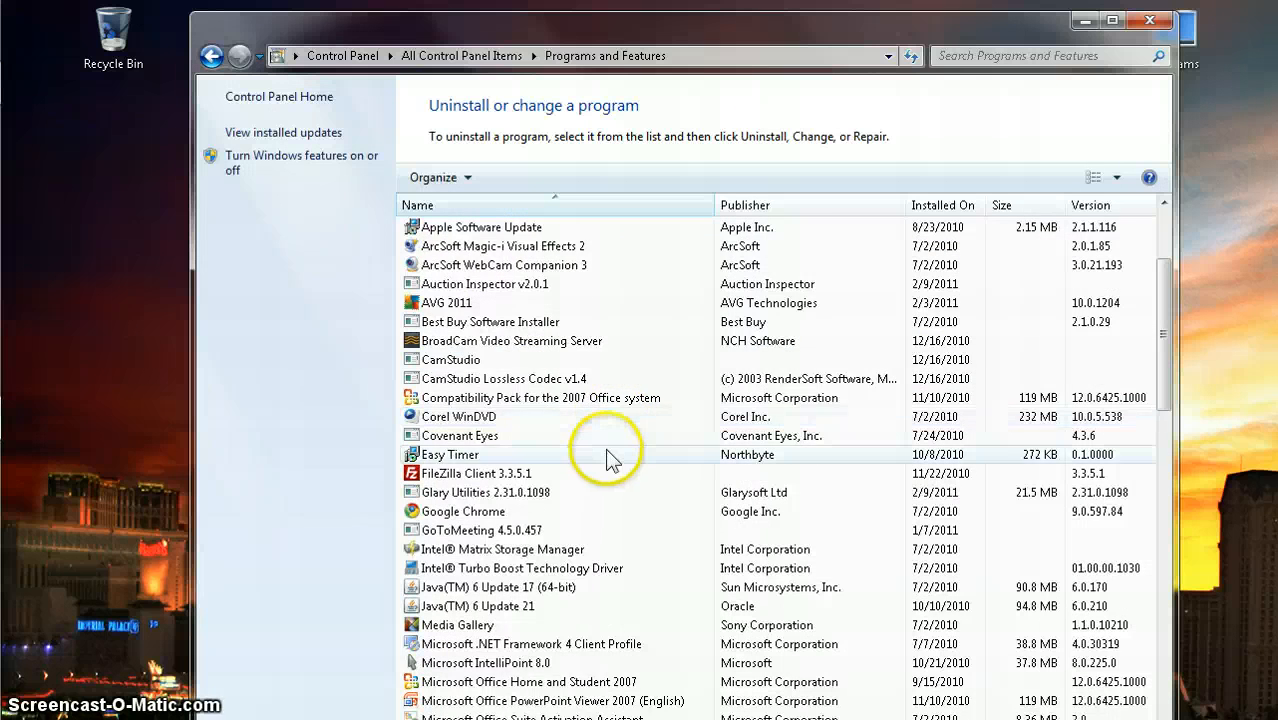
{"action": "scroll", "coordinate": [605, 455], "scroll_direction": "down", "scroll_amount": 1}
{"action": "scroll", "coordinate": [610, 452], "scroll_direction": "down", "scroll_amount": 1}
{"action": "scroll", "coordinate": [617, 452], "scroll_direction": "down", "scroll_amount": 5}
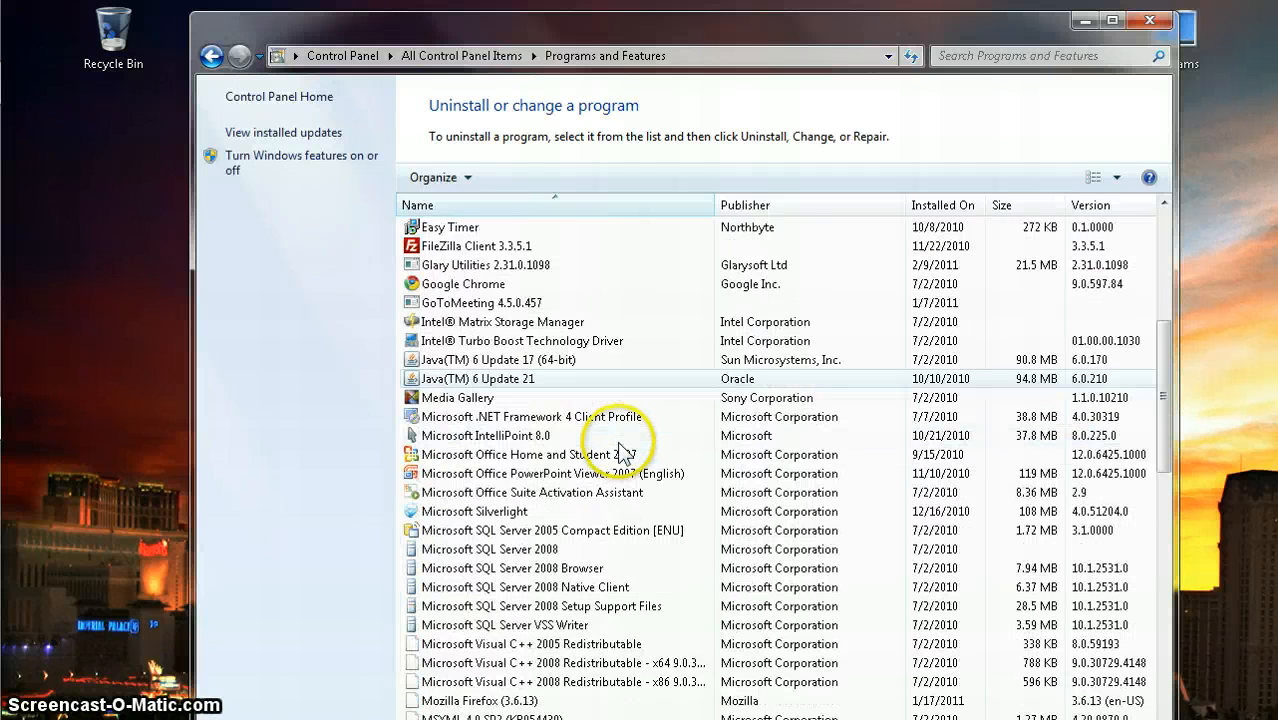
{"action": "scroll", "coordinate": [618, 452], "scroll_direction": "down", "scroll_amount": 6}
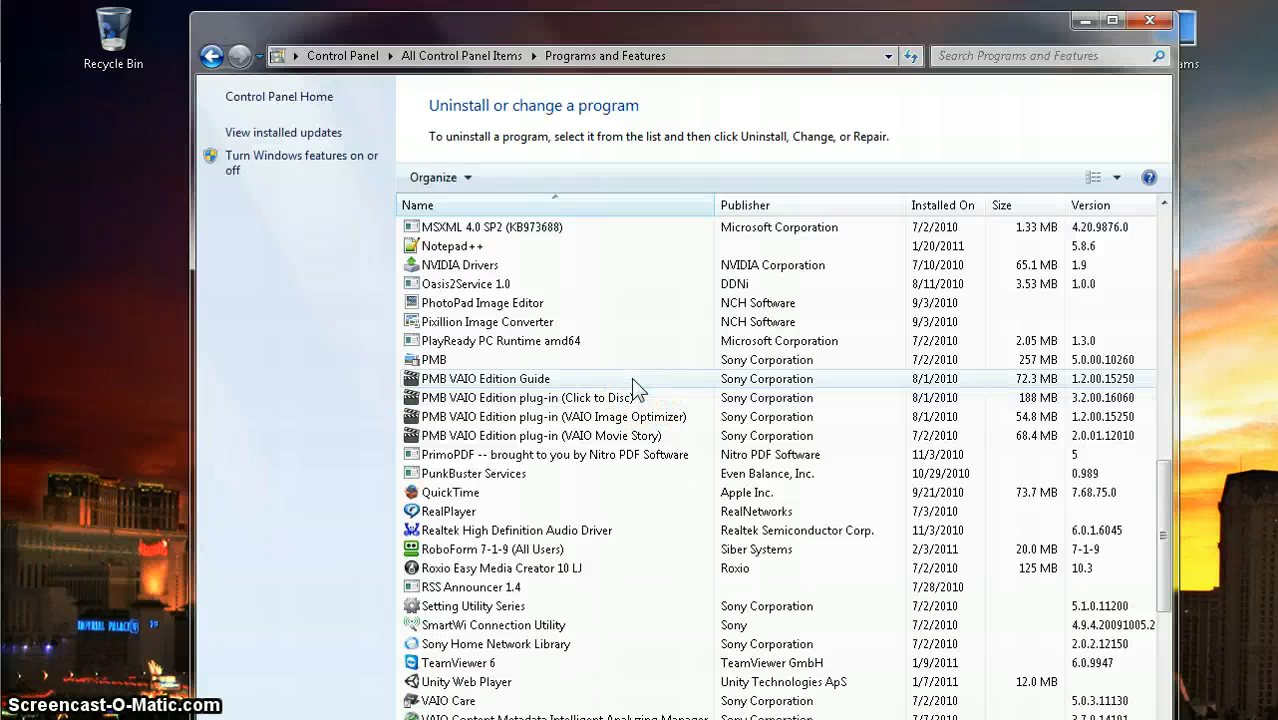
{"action": "scroll", "coordinate": [633, 388], "scroll_direction": "down", "scroll_amount": 6}
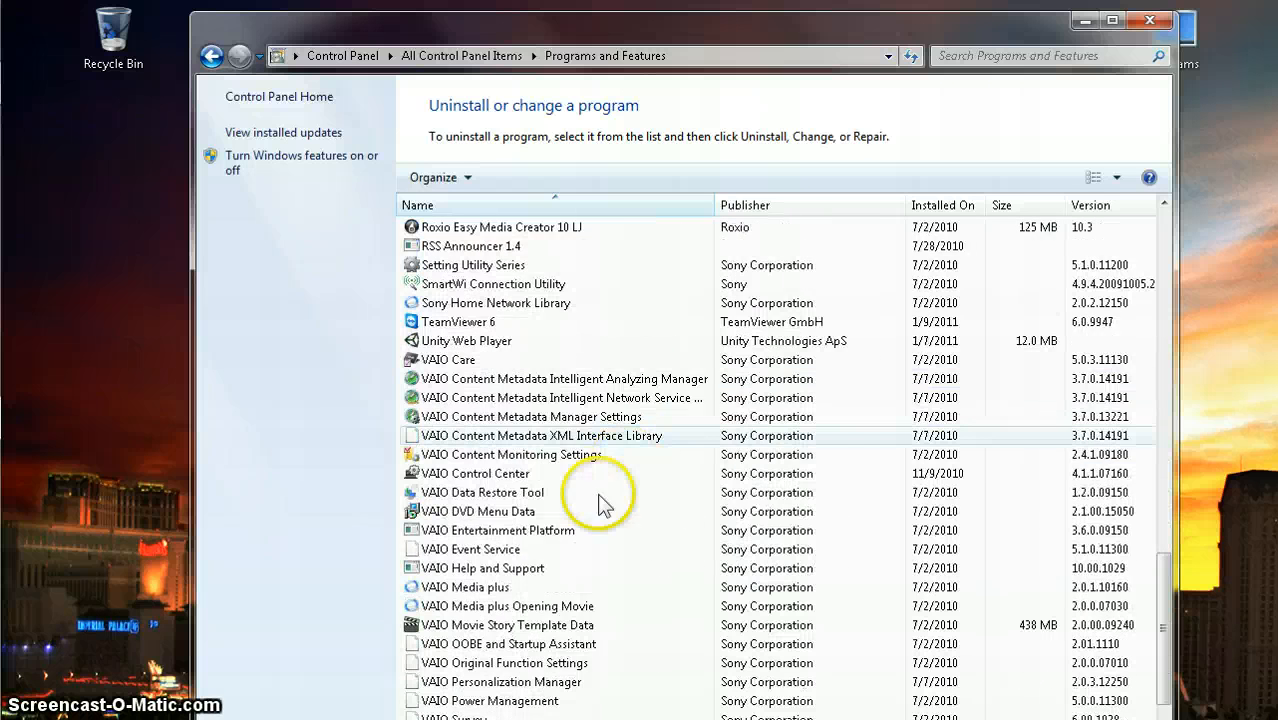
{"action": "scroll", "coordinate": [511, 503], "scroll_direction": "down", "scroll_amount": 4}
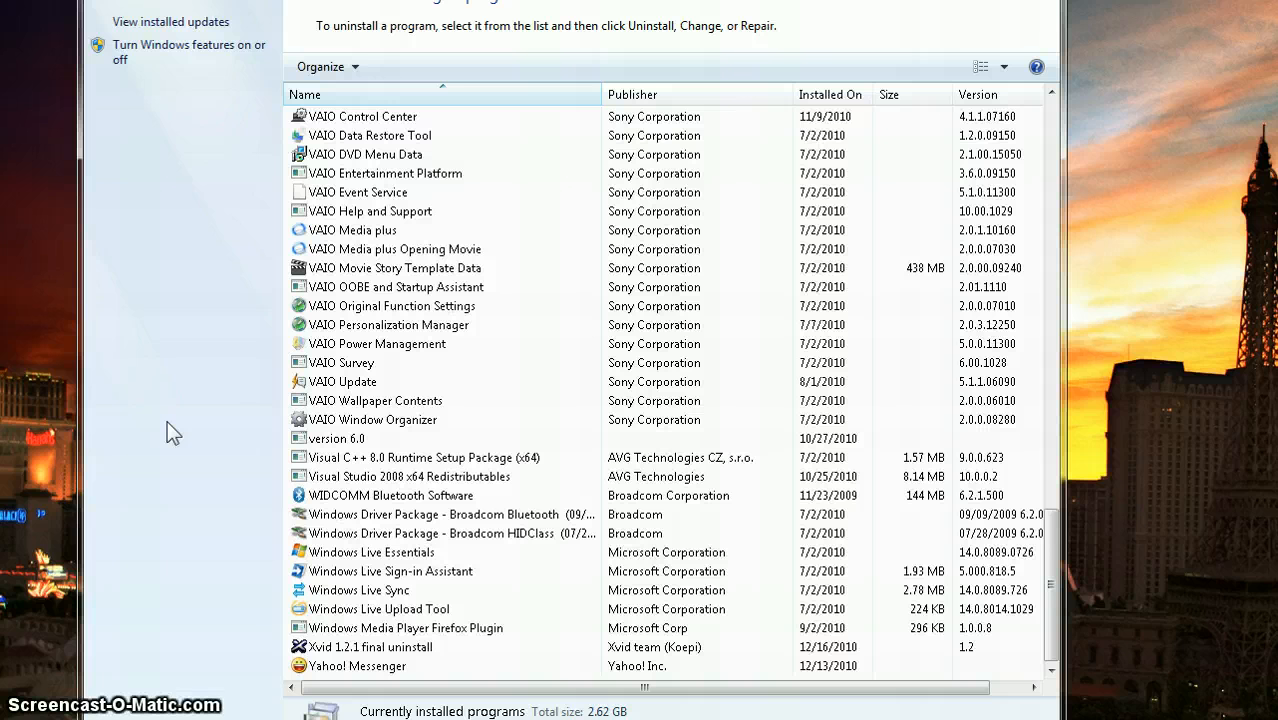
{"action": "left_click", "coordinate": [170, 472]}
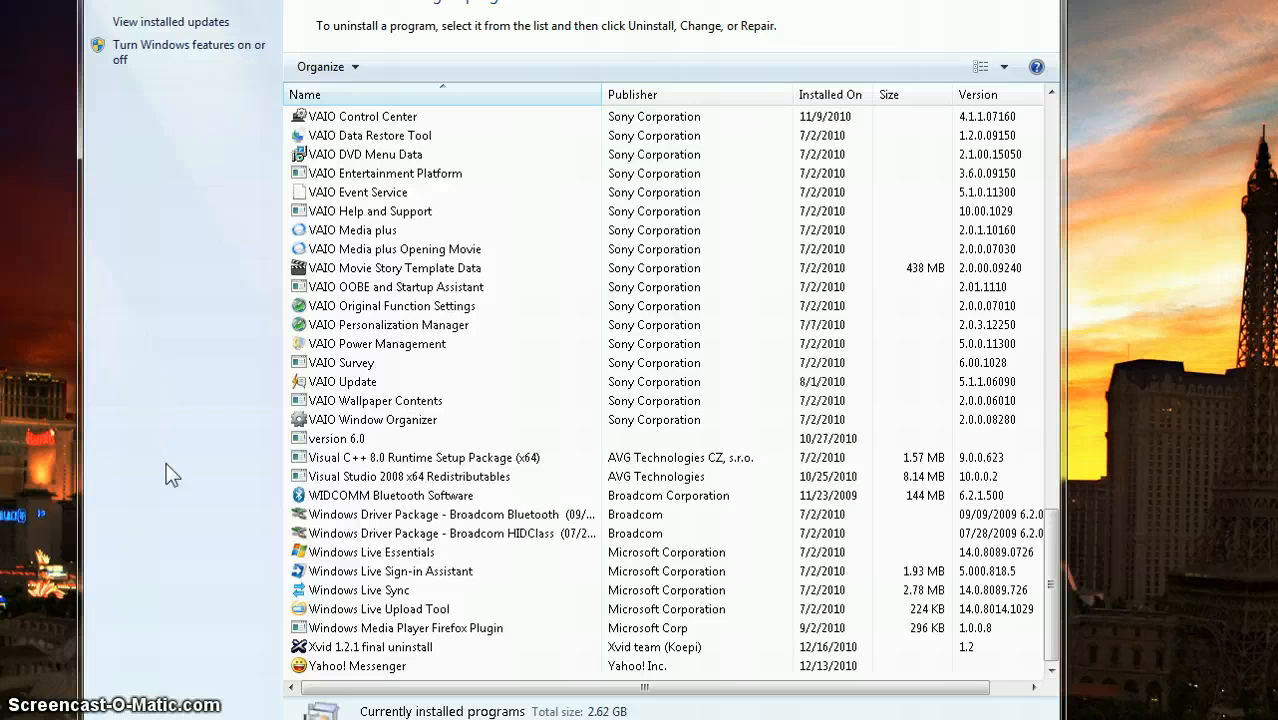
{"action": "left_click", "coordinate": [183, 462]}
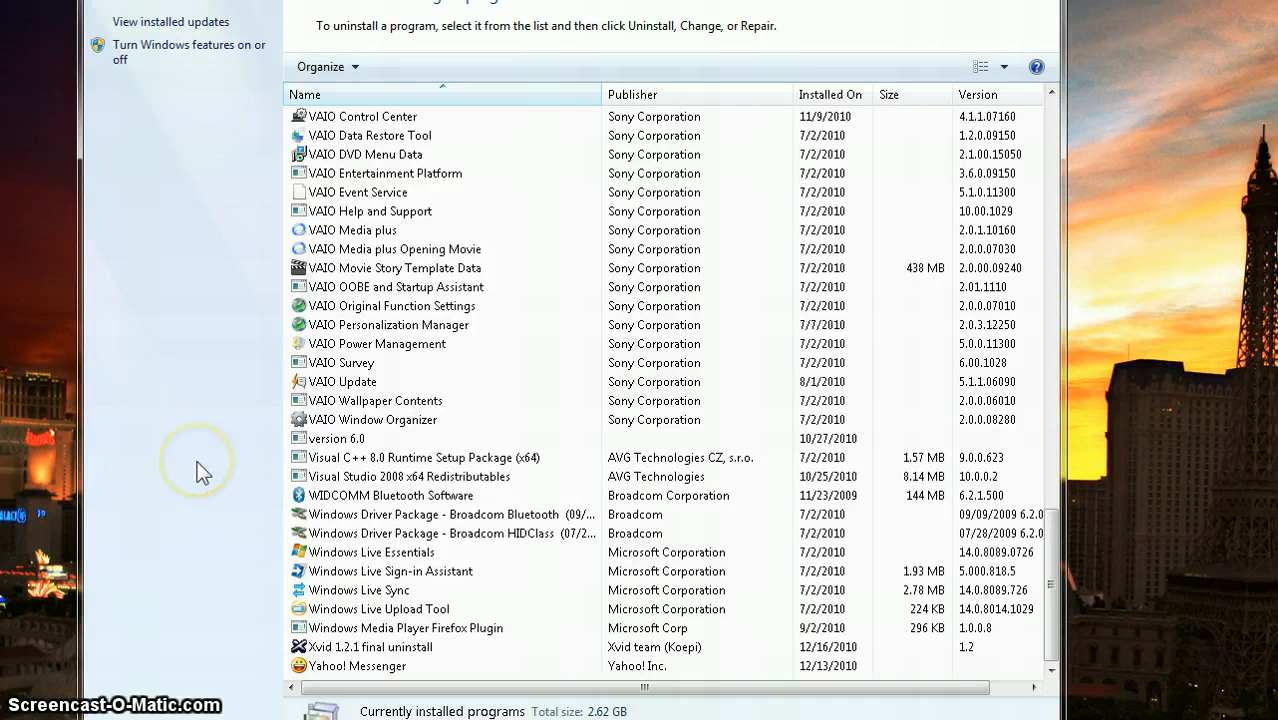